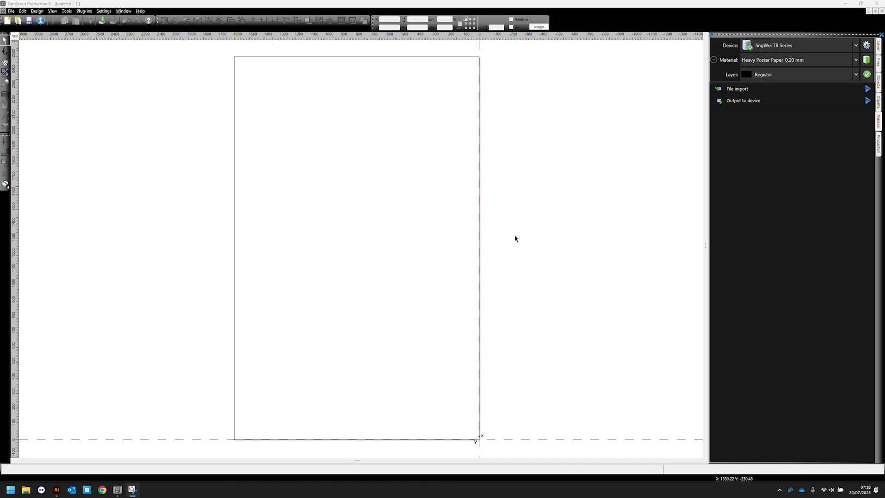
- Switch to Illustrator and reposition the JWEI Illustrator Spot Colour Swatch panel, checking the loaded swatch library
{"action": "left_click", "coordinate": [54, 492]}
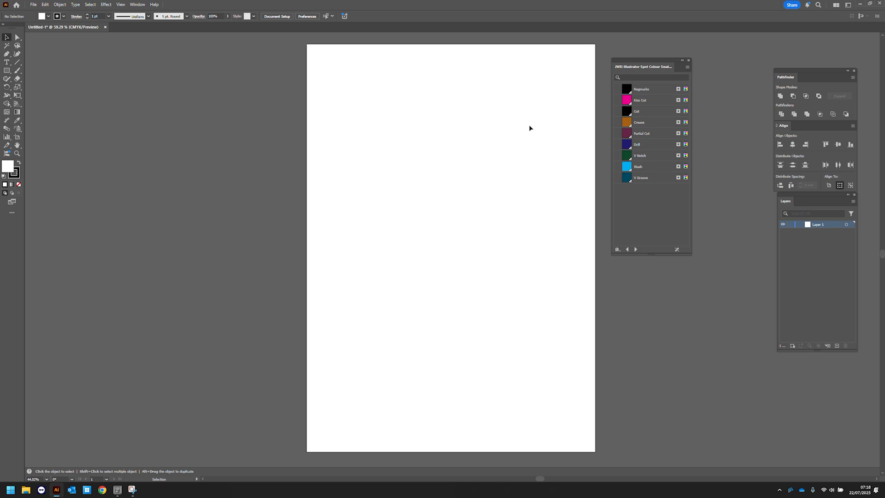
{"action": "left_click_drag", "start_coordinate": [667, 62], "coordinate": [667, 51]}
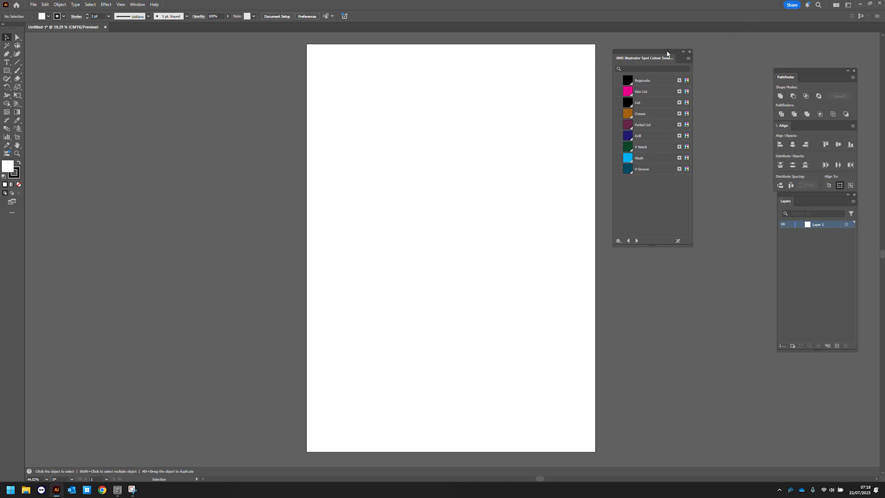
{"action": "left_click", "coordinate": [137, 4]}
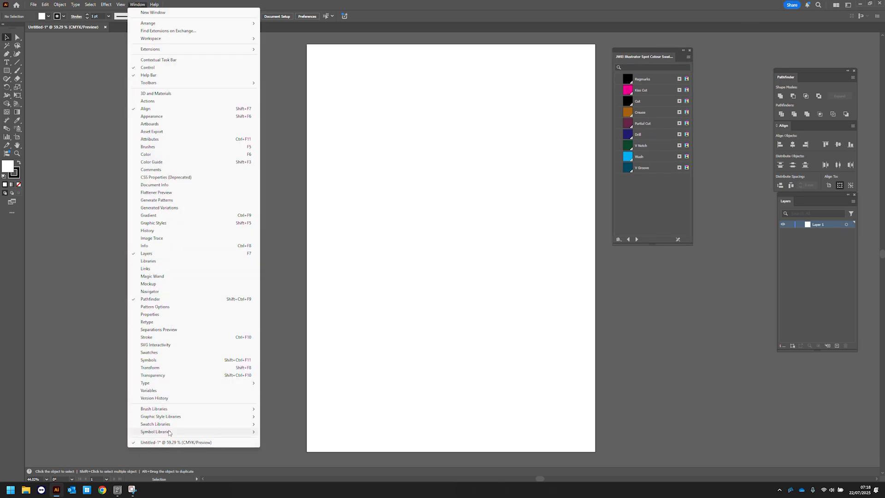
{"action": "mouse_move", "coordinate": [171, 424]}
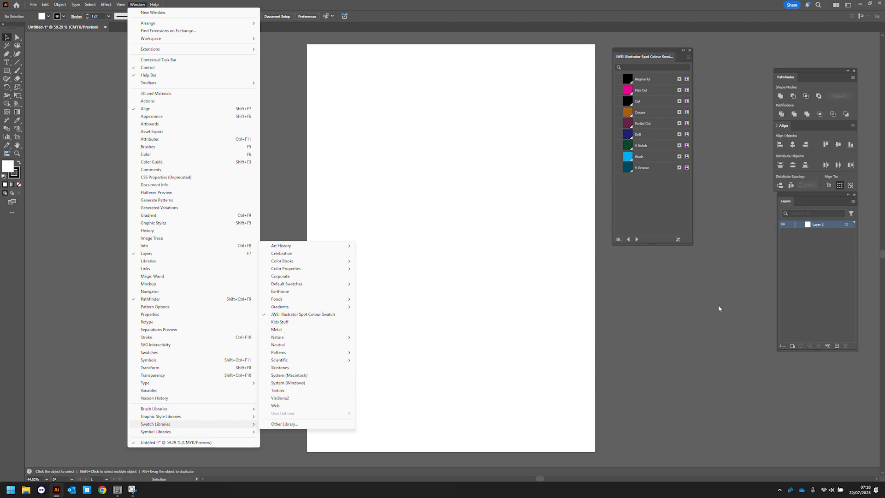
{"action": "left_click", "coordinate": [654, 54]}
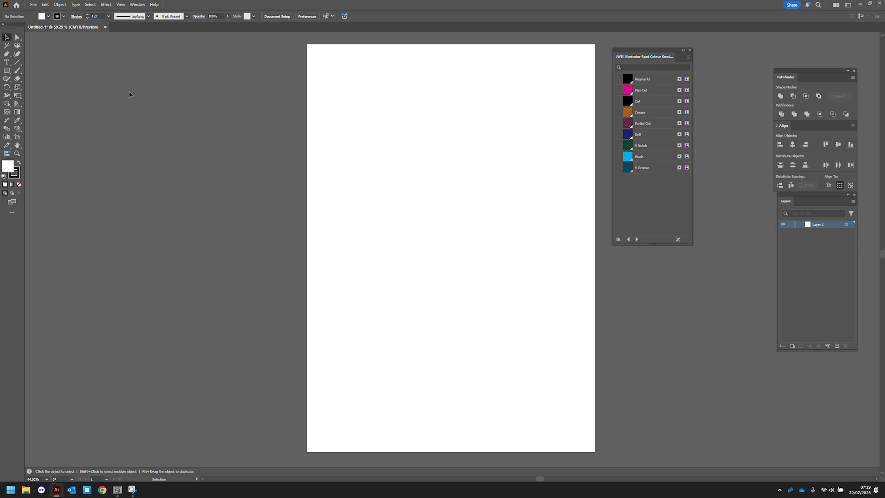
- Place nine rectangles of 55.185 mm by 59.72 mm scattered across the page with the Rectangle tool
{"action": "left_click", "coordinate": [7, 71]}
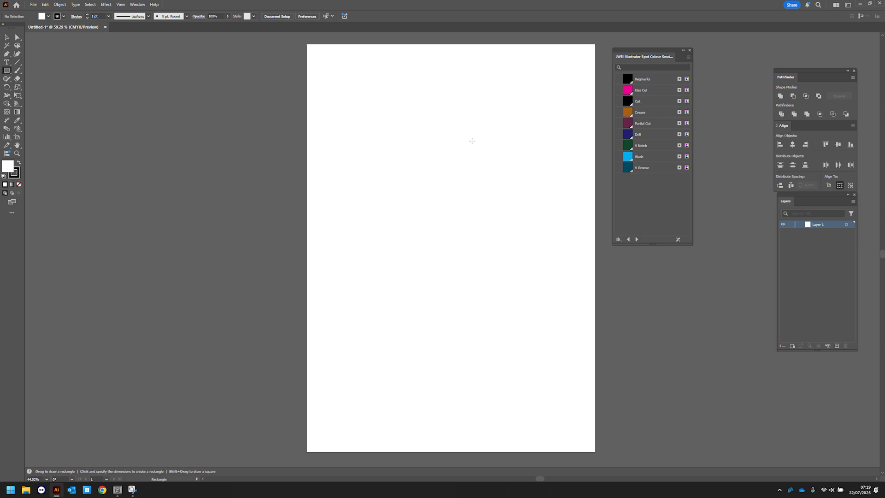
{"action": "left_click", "coordinate": [349, 107]}
{"action": "left_click", "coordinate": [407, 237]}
{"action": "left_click", "coordinate": [470, 127]}
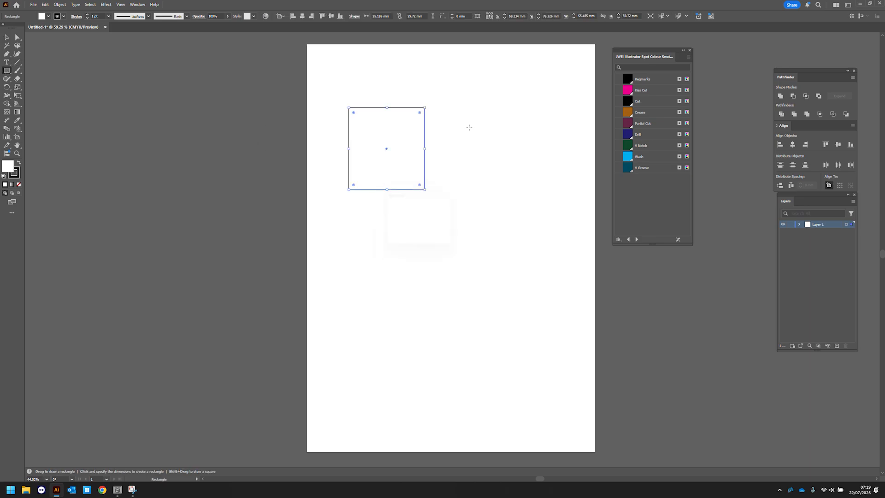
{"action": "left_click", "coordinate": [406, 236]}
{"action": "left_click", "coordinate": [365, 266]}
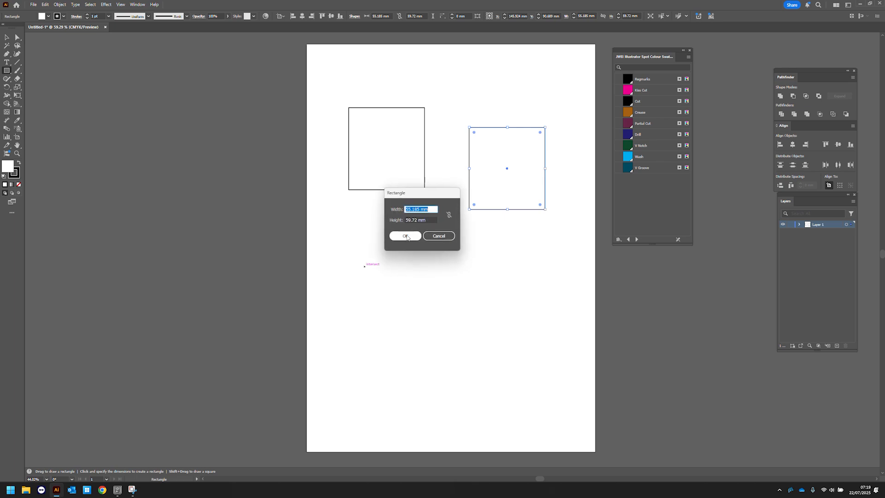
{"action": "key", "text": "Return"}
{"action": "left_click", "coordinate": [498, 279]}
{"action": "left_click", "coordinate": [405, 236]}
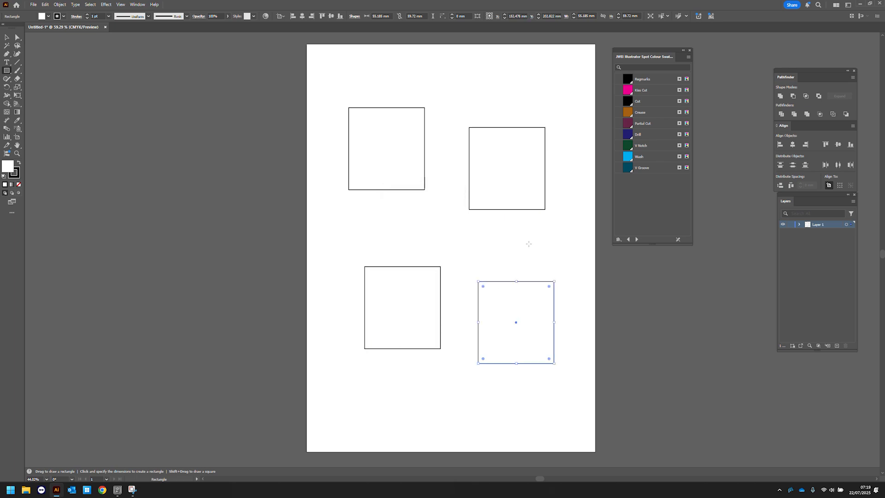
{"action": "left_click", "coordinate": [526, 256]}
{"action": "left_click", "coordinate": [406, 236]}
{"action": "left_click", "coordinate": [492, 91]}
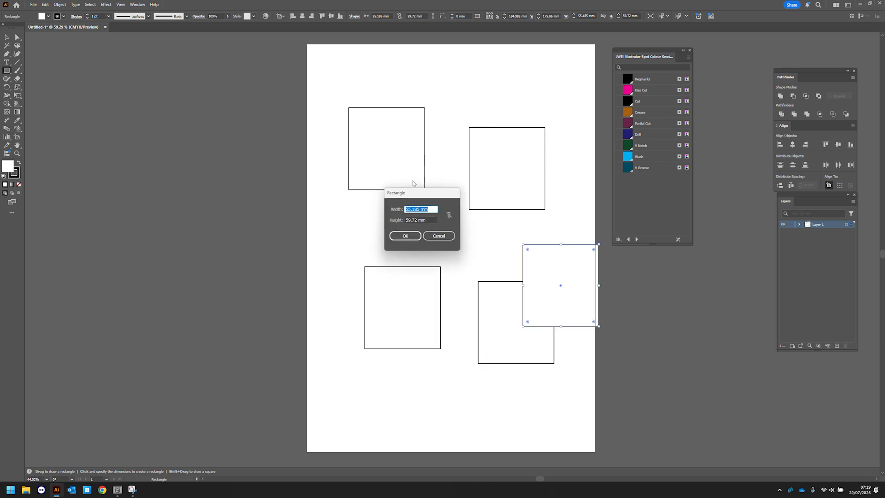
{"action": "left_click", "coordinate": [406, 236]}
{"action": "left_click", "coordinate": [348, 232]}
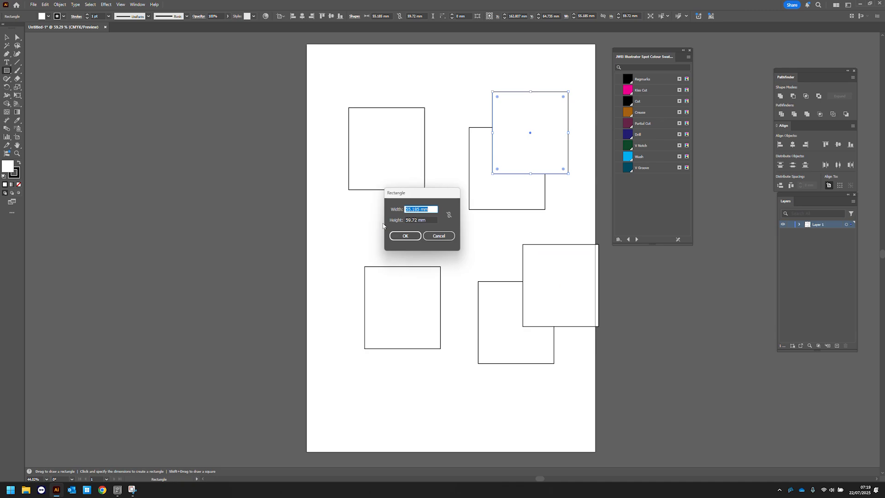
{"action": "left_click", "coordinate": [406, 236]}
{"action": "left_click", "coordinate": [363, 373]}
{"action": "left_click", "coordinate": [406, 235]}
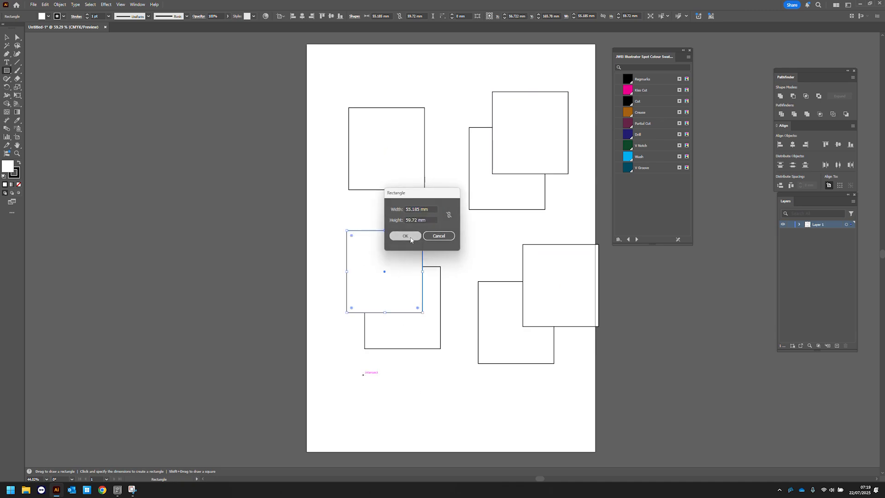
{"action": "left_click", "coordinate": [550, 400]}
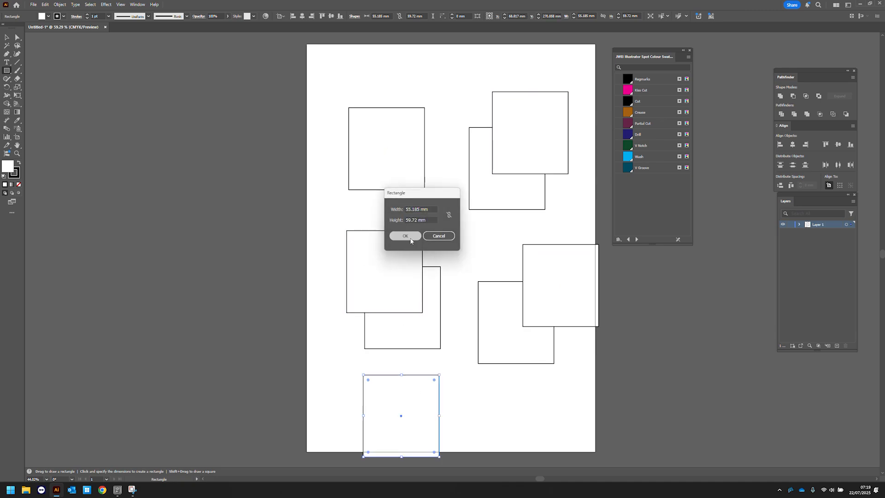
{"action": "left_click", "coordinate": [405, 235]}
- Arrange the nine rectangles into a three-by-three grid near the top of the page
{"action": "left_click", "coordinate": [6, 37]}
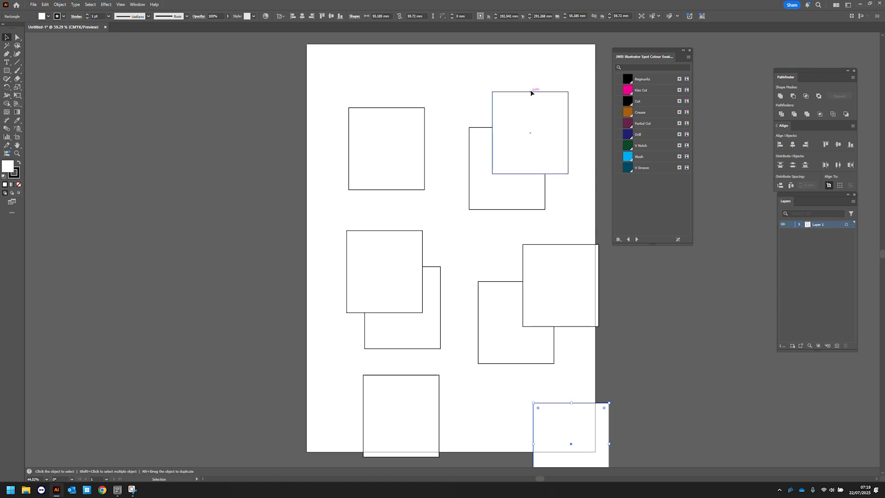
{"action": "left_click_drag", "start_coordinate": [529, 95], "coordinate": [539, 76]}
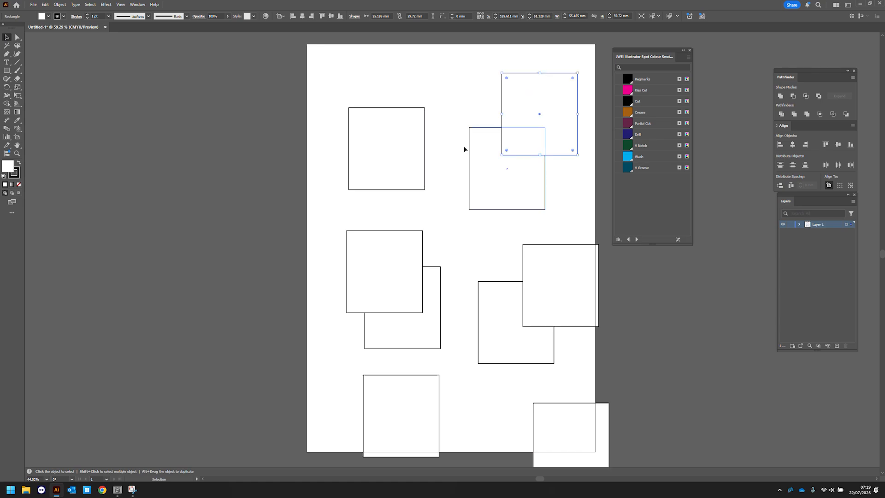
{"action": "left_click_drag", "start_coordinate": [391, 113], "coordinate": [461, 78]}
{"action": "left_click_drag", "start_coordinate": [491, 127], "coordinate": [358, 75]}
{"action": "left_click_drag", "start_coordinate": [381, 231], "coordinate": [371, 163]}
{"action": "left_click_drag", "start_coordinate": [557, 245], "coordinate": [455, 166]}
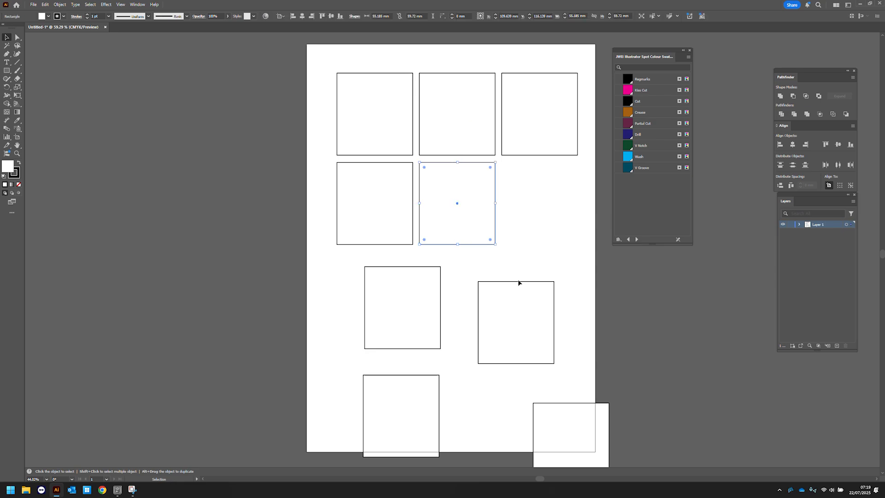
{"action": "left_click_drag", "start_coordinate": [520, 282], "coordinate": [543, 166]}
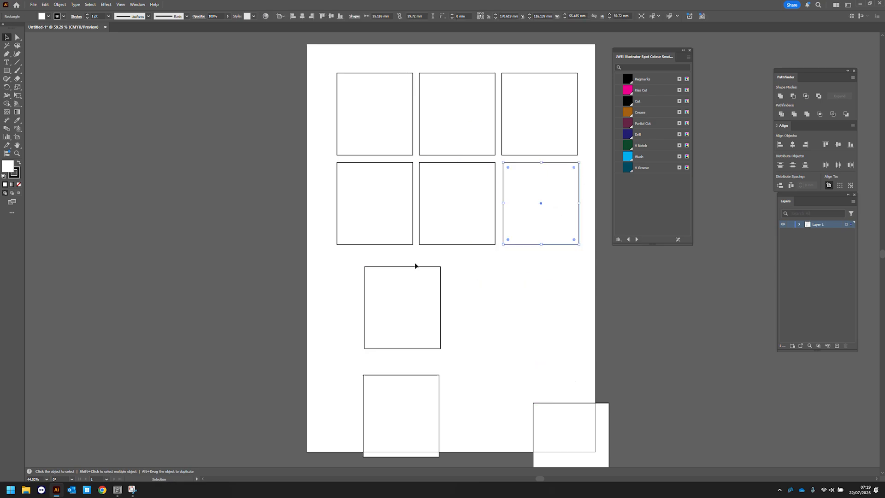
{"action": "left_click_drag", "start_coordinate": [416, 268], "coordinate": [388, 255]}
{"action": "left_click_drag", "start_coordinate": [420, 378], "coordinate": [476, 254]}
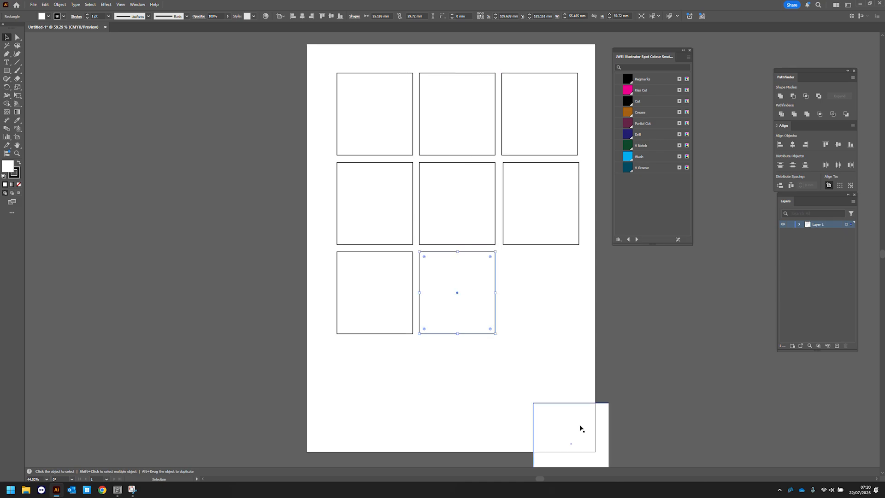
{"action": "left_click_drag", "start_coordinate": [577, 410], "coordinate": [546, 254]}
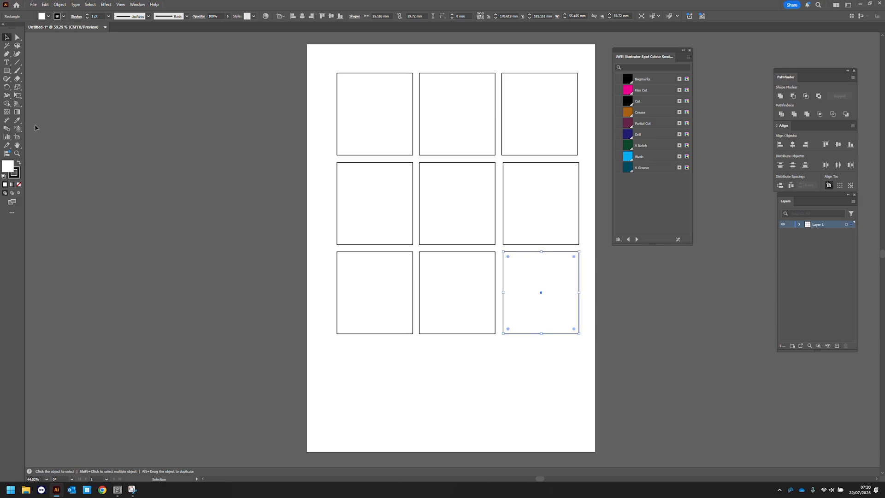
- Give the bottom-right rectangle a Kiss Cut stroke with no fill
{"action": "left_click", "coordinate": [642, 91]}
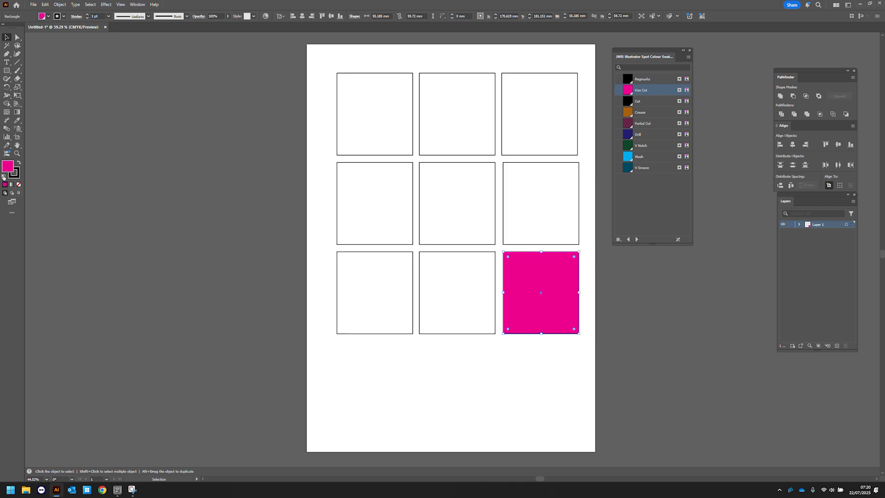
{"action": "key", "text": "shift+x"}
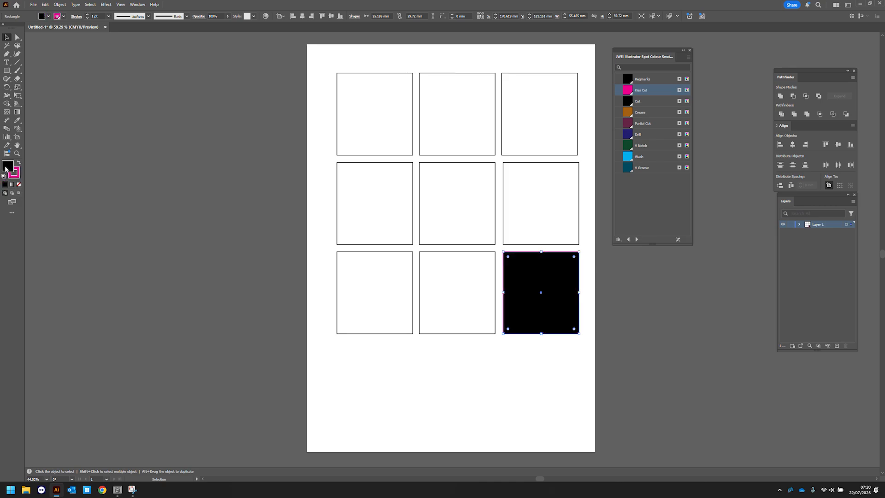
{"action": "left_click", "coordinate": [19, 185]}
- Apply the Cut swatch as the stroke of the bottom-middle rectangle
{"action": "left_click", "coordinate": [477, 255]}
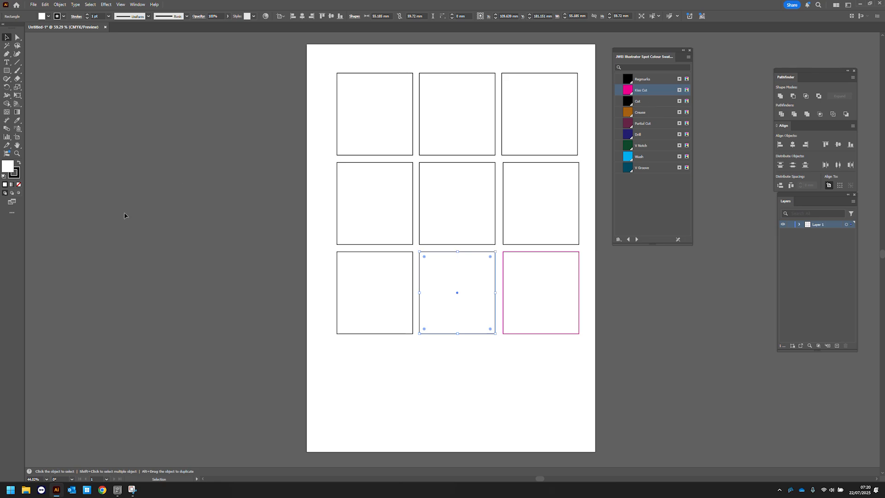
{"action": "left_click", "coordinate": [16, 177]}
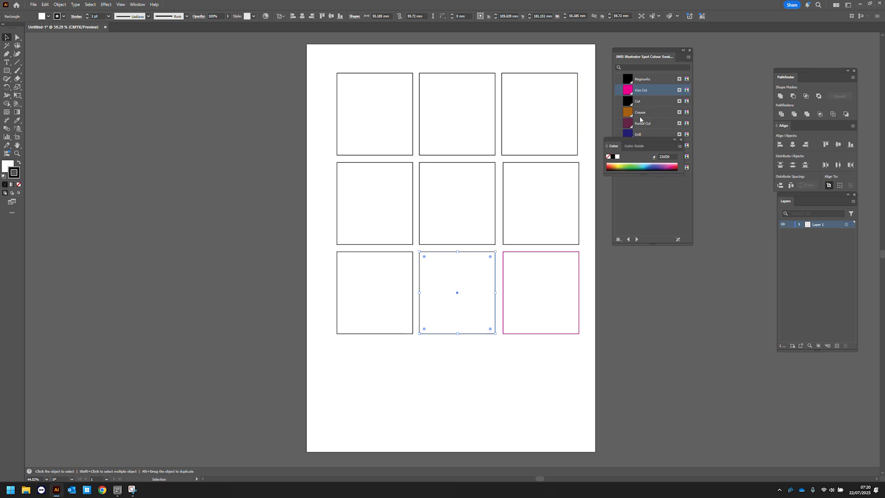
{"action": "left_click", "coordinate": [639, 102]}
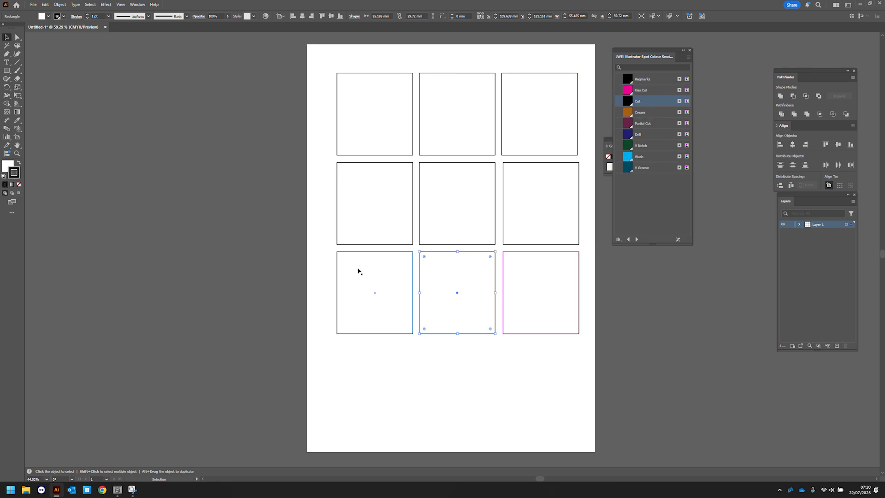
- Stroke the bottom-left rectangle with Crease and the middle-left rectangle with Partial Cut
{"action": "left_click", "coordinate": [366, 254]}
{"action": "left_click", "coordinate": [640, 113]}
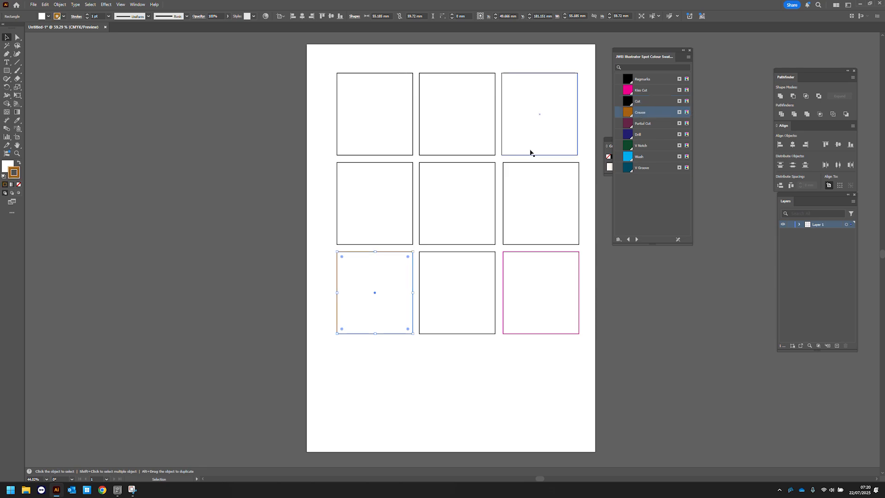
{"action": "left_click", "coordinate": [392, 175]}
{"action": "left_click", "coordinate": [654, 124]}
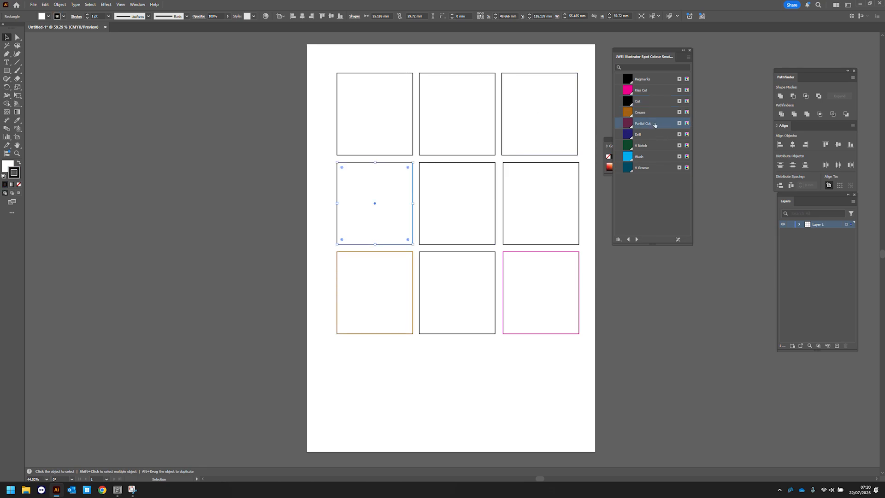
- Stroke the centre rectangle with Drill and the middle-right rectangle with V Notch
{"action": "left_click", "coordinate": [476, 171]}
{"action": "left_click", "coordinate": [641, 135]}
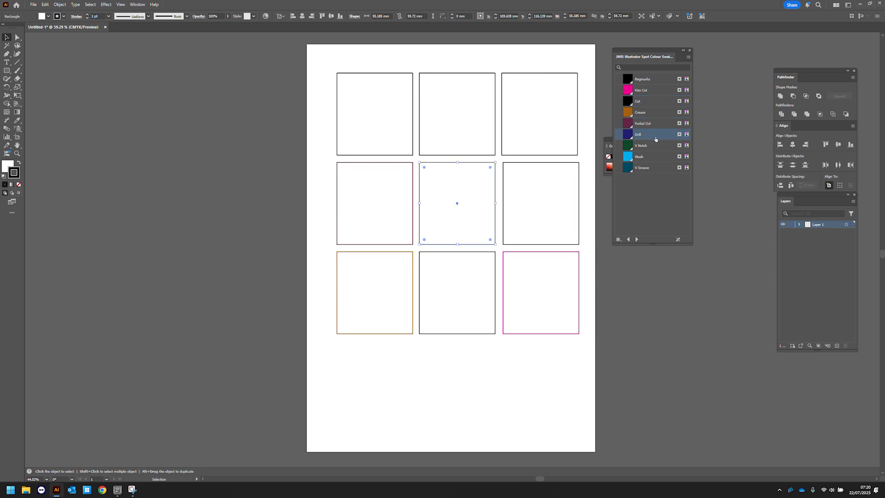
{"action": "left_click", "coordinate": [541, 163]}
{"action": "left_click", "coordinate": [641, 146]}
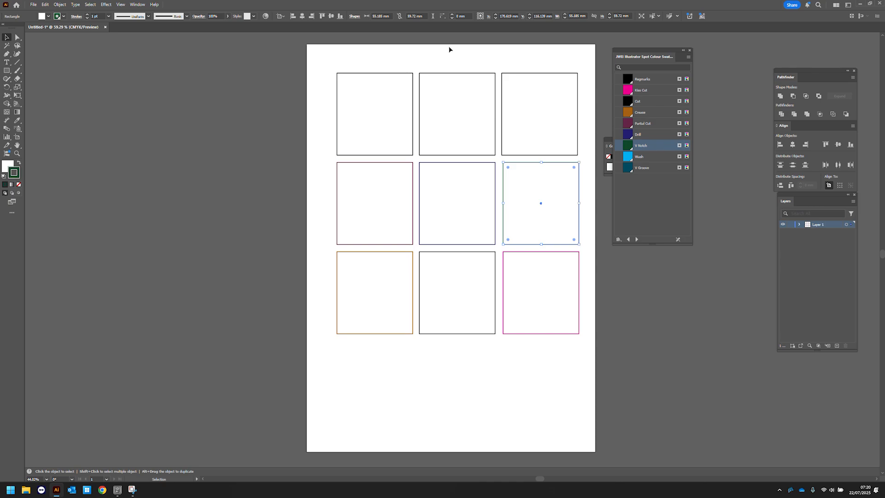
- Stroke the top-left rectangle with Wash and the top-middle rectangle with V Groove
{"action": "left_click", "coordinate": [349, 73]}
{"action": "left_click", "coordinate": [643, 157]}
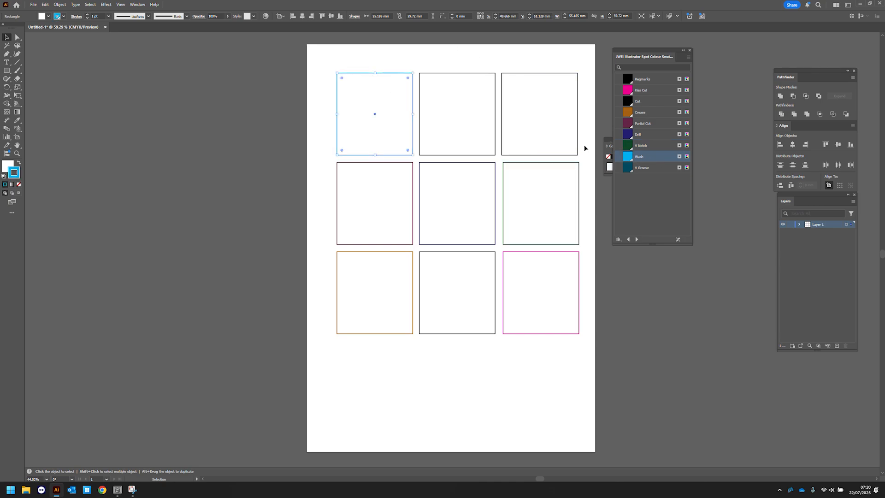
{"action": "left_click", "coordinate": [453, 88]}
{"action": "left_click", "coordinate": [652, 170]}
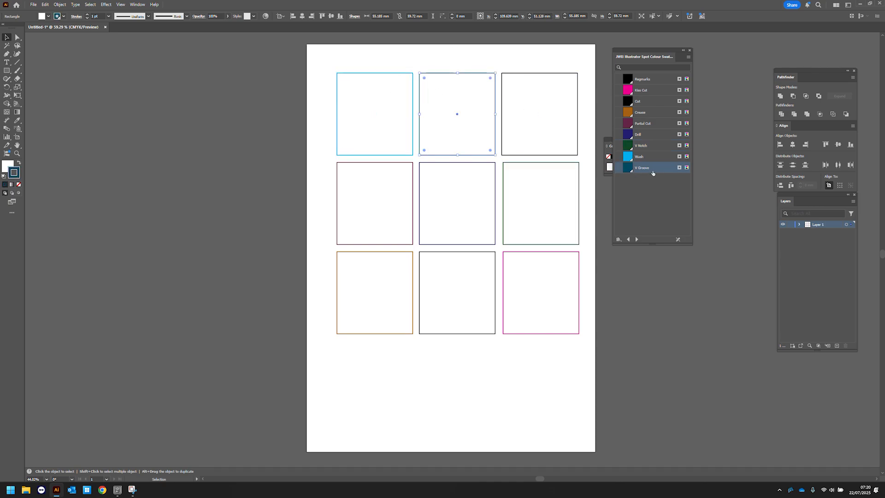
- Check the top-row rectangles' strokes by selecting each one in turn
{"action": "left_click", "coordinate": [562, 91]}
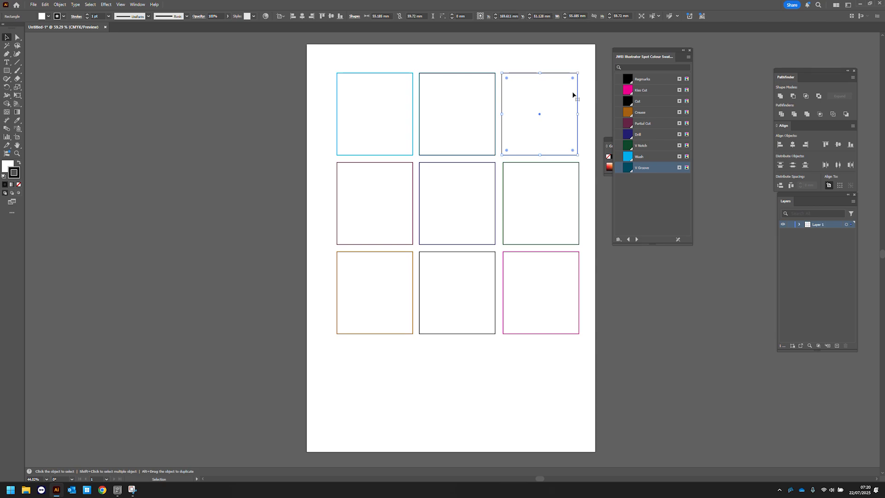
{"action": "left_click", "coordinate": [438, 78]}
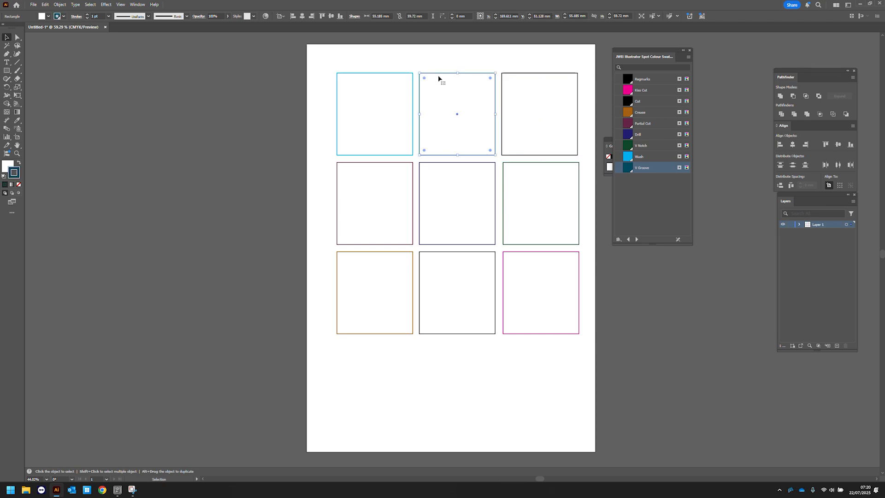
{"action": "left_click", "coordinate": [339, 67]}
{"action": "left_click", "coordinate": [344, 75]}
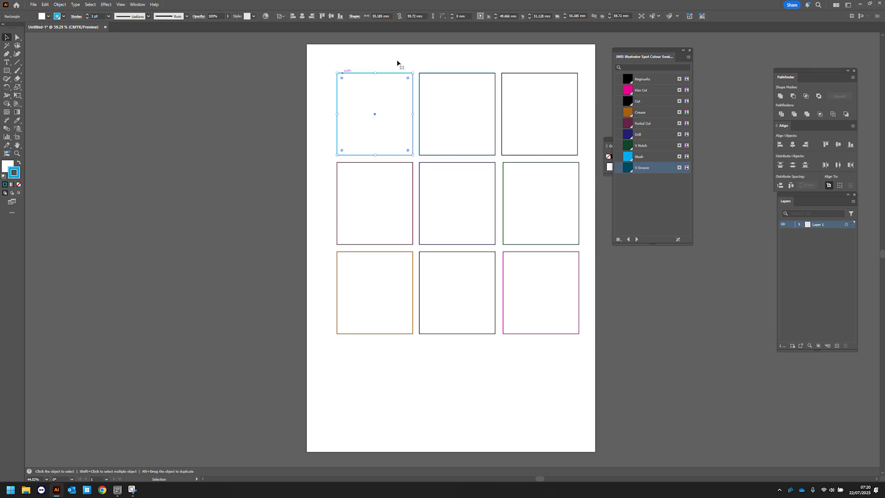
- Move the Layers panel beside the swatches and add a new layer named Kiss Cut
{"action": "left_click_drag", "start_coordinate": [804, 201], "coordinate": [638, 261]}
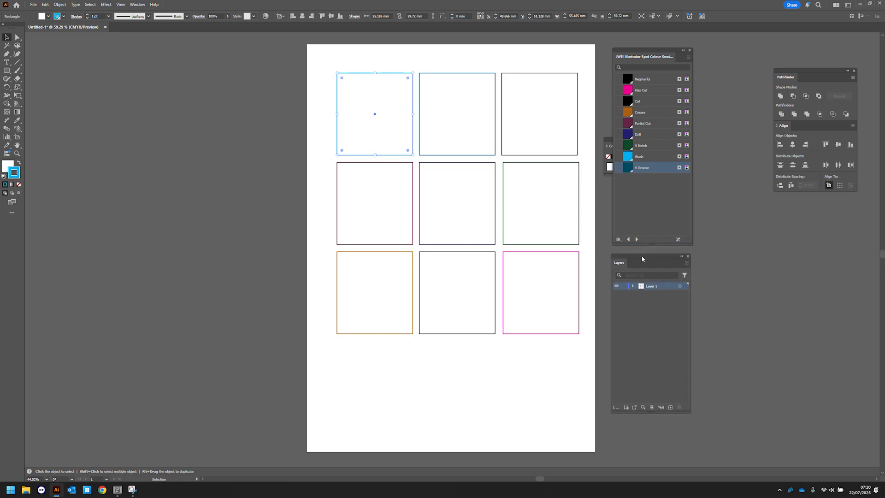
{"action": "left_click", "coordinate": [671, 406]}
{"action": "double_click", "coordinate": [652, 286]}
{"action": "type", "text": "Kiss Cut"}
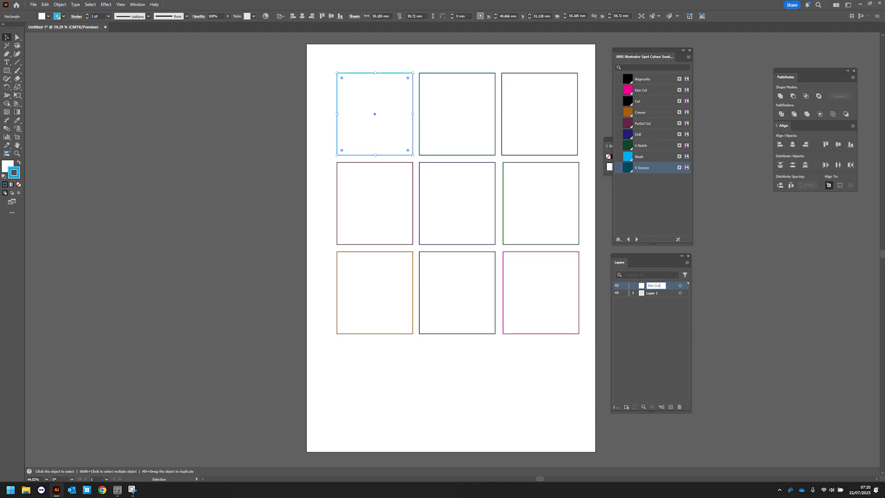
- Add another new layer named Cut
{"action": "left_click", "coordinate": [671, 407]}
{"action": "double_click", "coordinate": [652, 285]}
{"action": "type", "text": "Cut"}
- Add a new layer named Crease
{"action": "left_click", "coordinate": [671, 407]}
{"action": "double_click", "coordinate": [653, 286]}
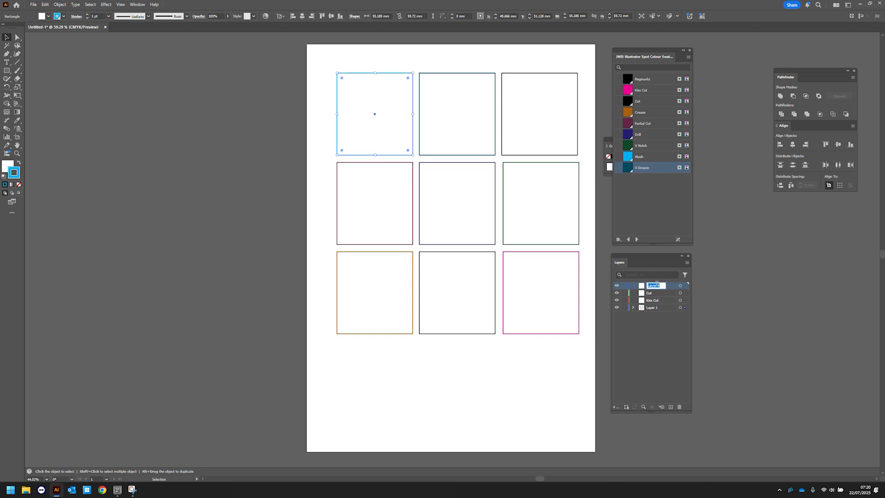
{"action": "type", "text": "Crease"}
- Add a new layer named Partial Cut
{"action": "left_click", "coordinate": [671, 407]}
{"action": "double_click", "coordinate": [653, 285]}
{"action": "type", "text": "Partial Cut"}
- Add a new layer named Drill
{"action": "left_click", "coordinate": [671, 407]}
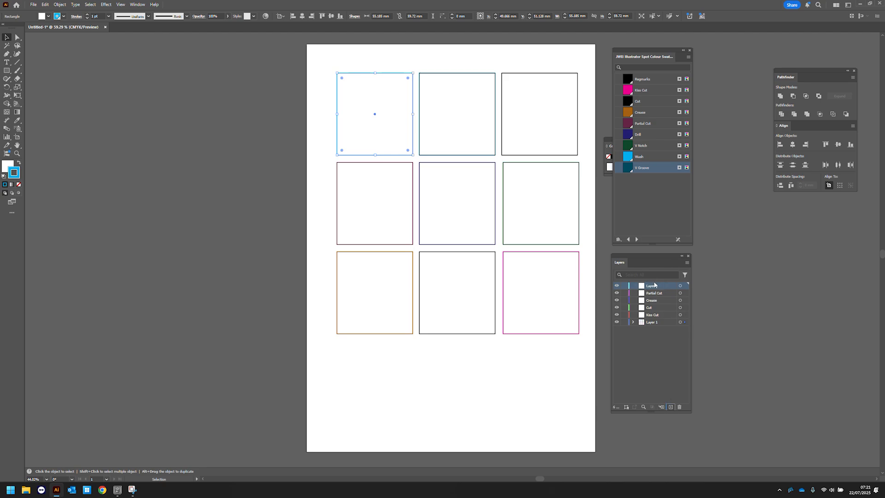
{"action": "double_click", "coordinate": [654, 286]}
{"action": "type", "text": "Drill"}
- Add a new layer and name it V Notch through its layer options
{"action": "left_click", "coordinate": [671, 408]}
{"action": "double_click", "coordinate": [658, 287]}
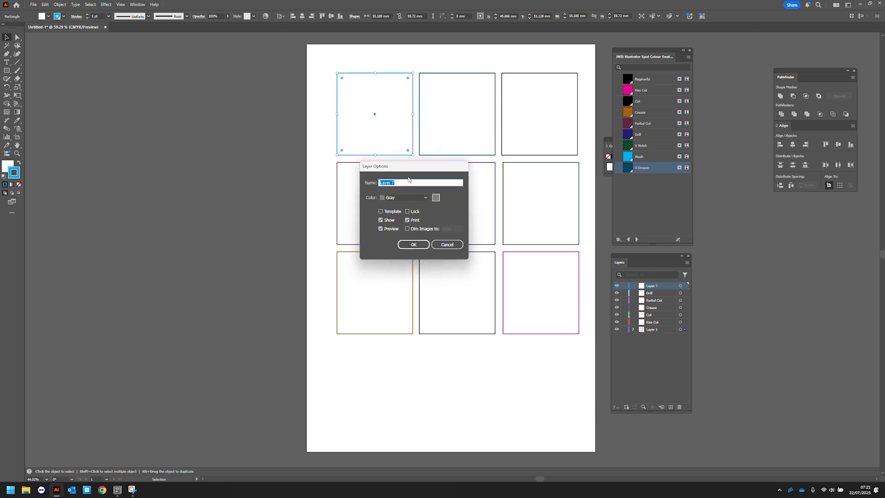
{"action": "type", "text": "V Notch"}
{"action": "left_click", "coordinate": [418, 245]}
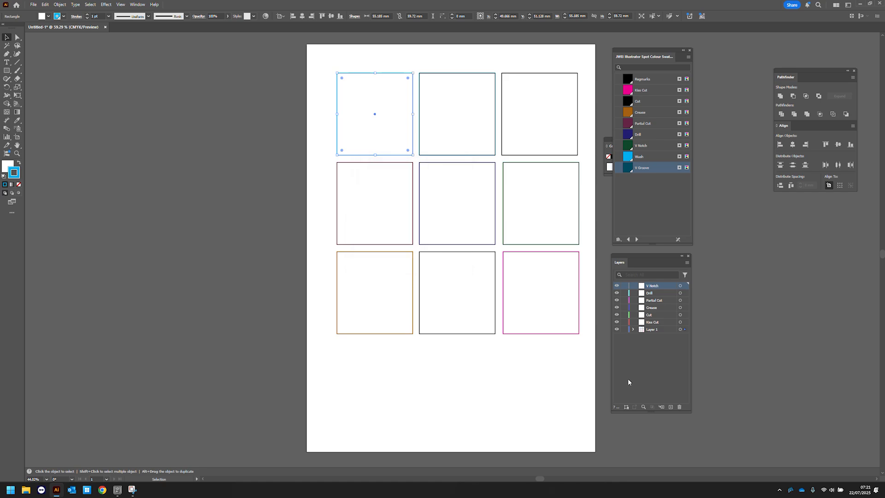
- Add a new layer named Wash
{"action": "left_click", "coordinate": [671, 407]}
{"action": "double_click", "coordinate": [654, 285]}
{"action": "type", "text": "Wash"}
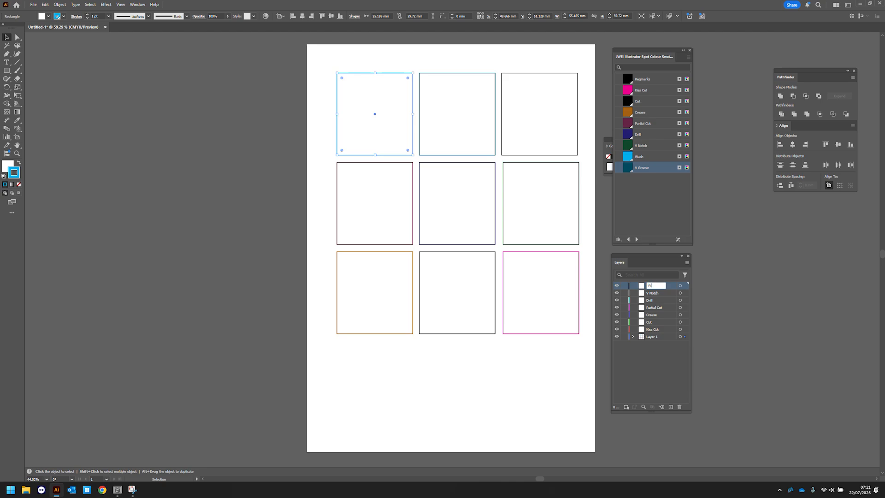
- Add a new layer named V Groove
{"action": "left_click", "coordinate": [670, 407]}
{"action": "double_click", "coordinate": [652, 286]}
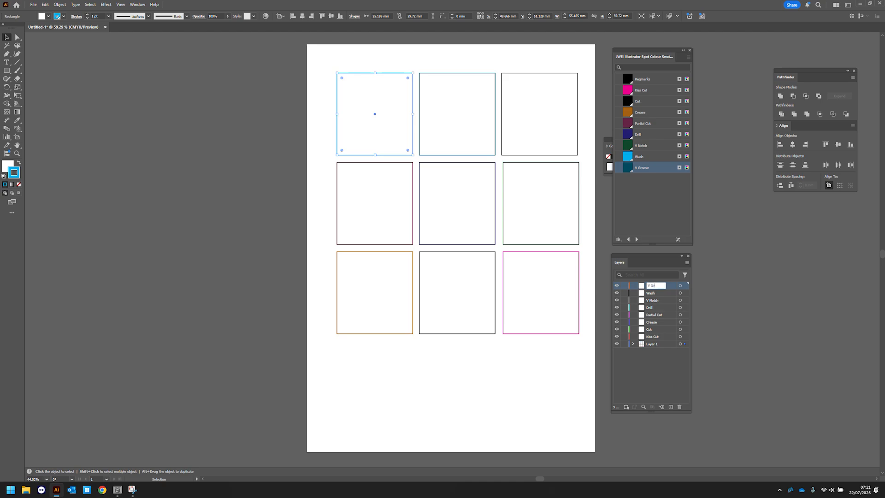
{"action": "type", "text": "V Groove"}
{"action": "left_click", "coordinate": [663, 378]}
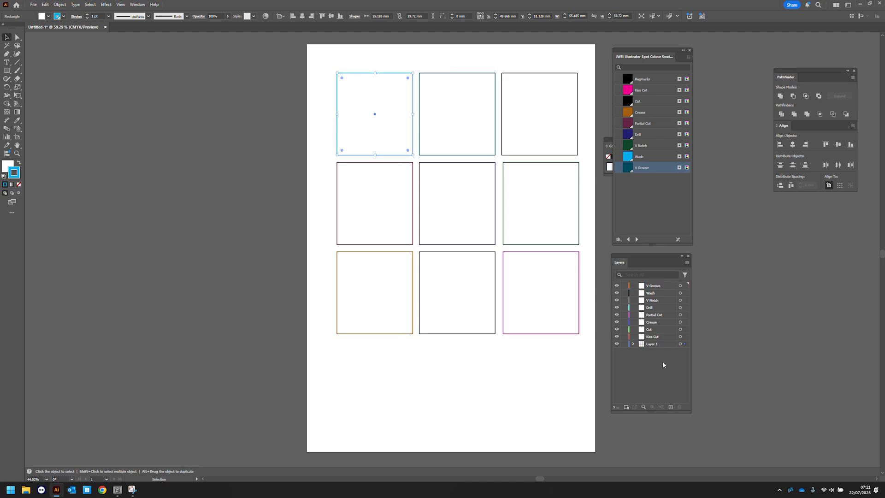
- Cut the pink bottom-right rectangle and paste it in place on the Kiss Cut layer
{"action": "left_click", "coordinate": [514, 252]}
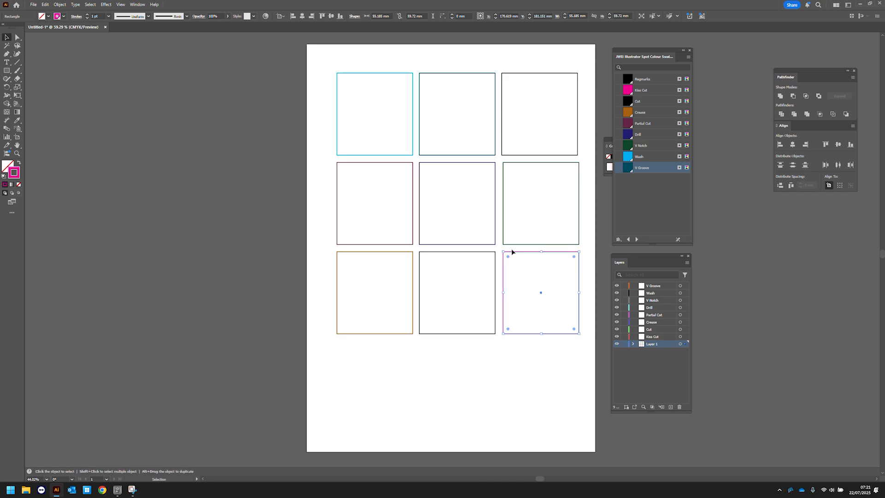
{"action": "key", "text": "ctrl+x"}
{"action": "left_click", "coordinate": [663, 335]}
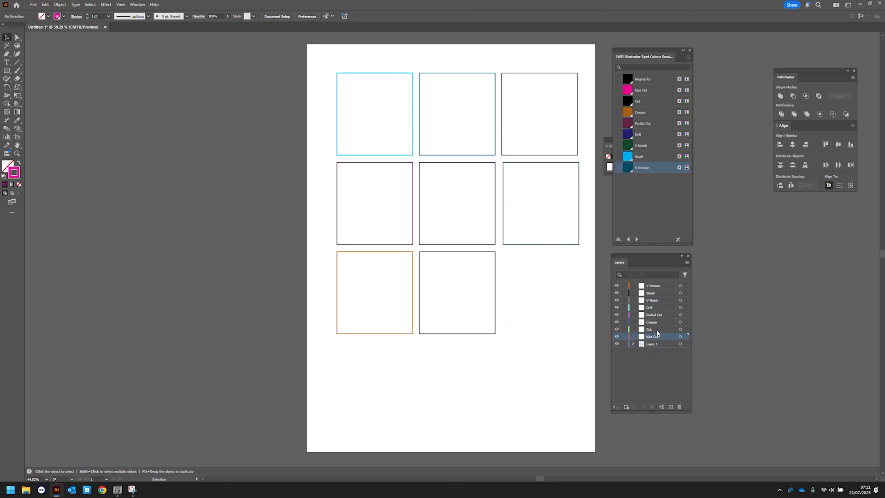
{"action": "left_click", "coordinate": [45, 5]}
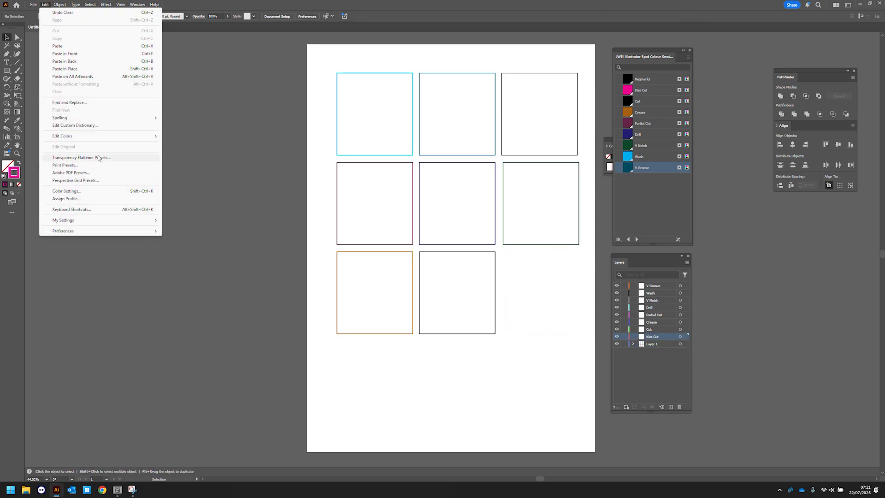
{"action": "left_click", "coordinate": [66, 69]}
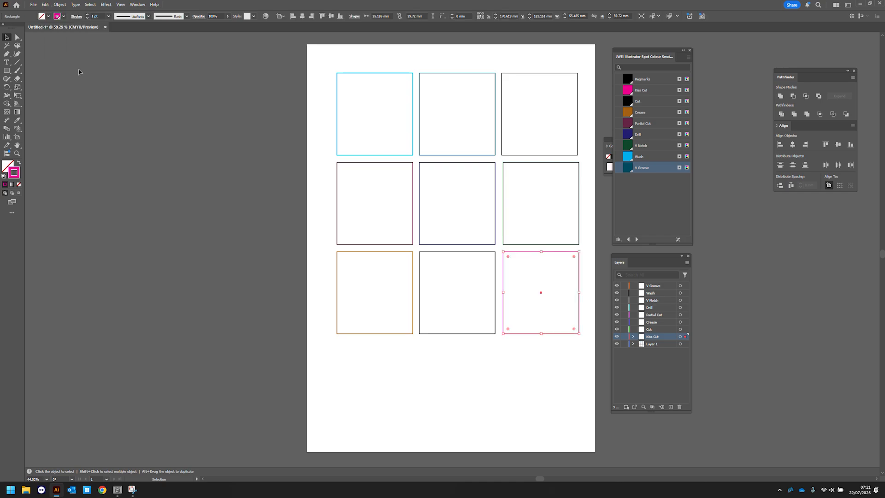
- Move the bottom-middle rectangle onto the Cut layer, keeping its position
{"action": "left_click", "coordinate": [465, 255]}
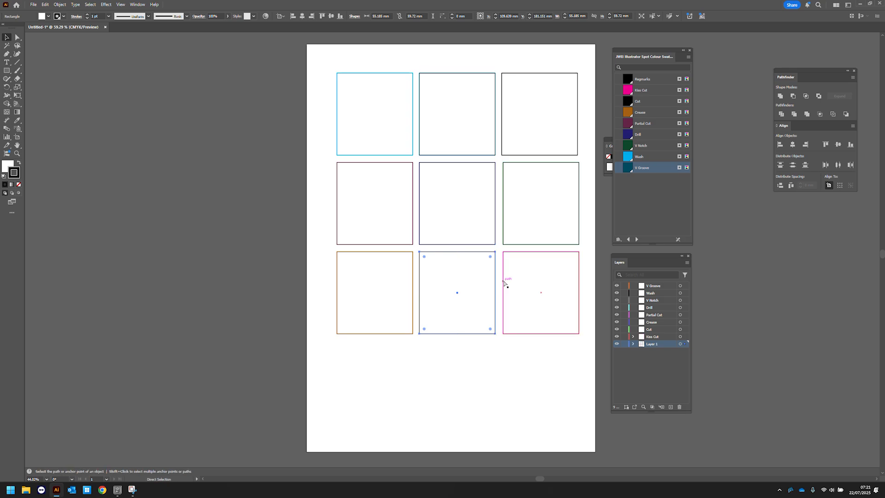
{"action": "left_click", "coordinate": [665, 330]}
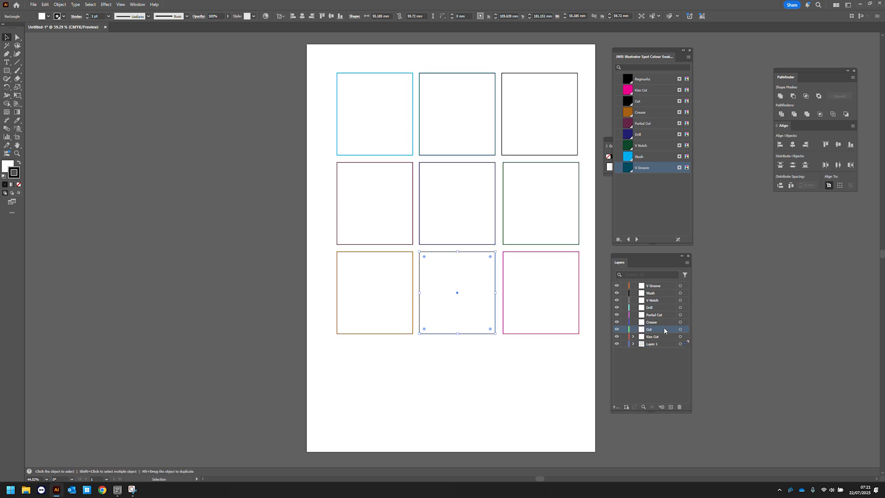
{"action": "key", "text": "Delete"}
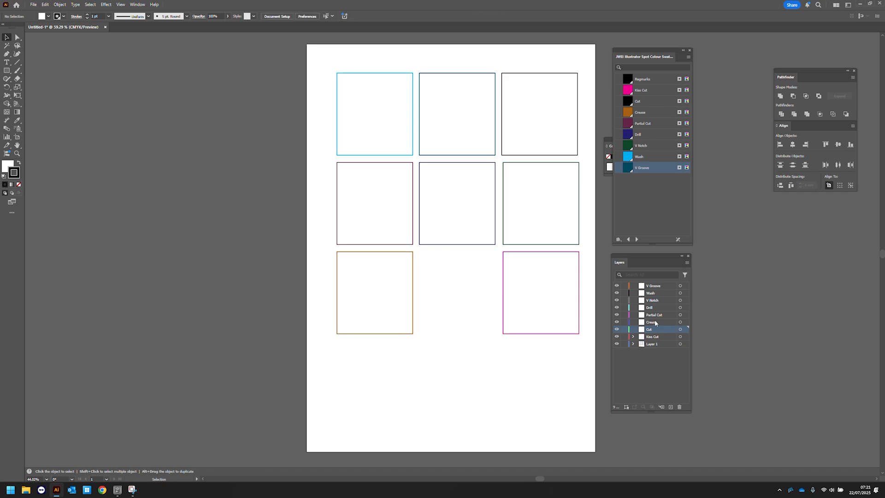
{"action": "left_click", "coordinate": [45, 5]}
{"action": "left_click", "coordinate": [63, 12]}
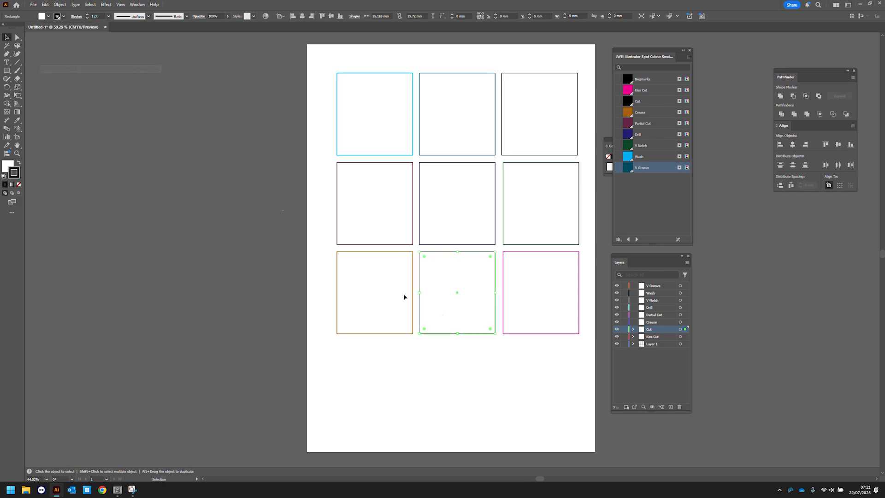
- Cut the bottom-left rectangle and paste it in place on the Crease layer
{"action": "left_click", "coordinate": [396, 256]}
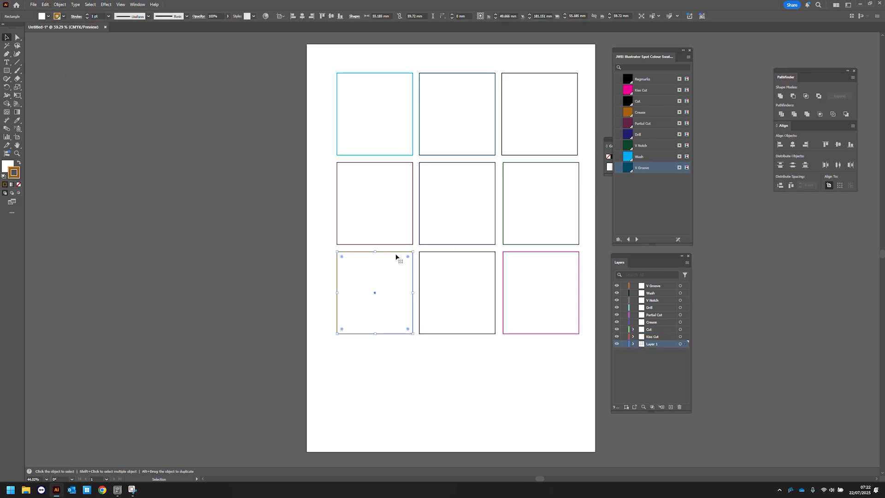
{"action": "left_click", "coordinate": [425, 395]}
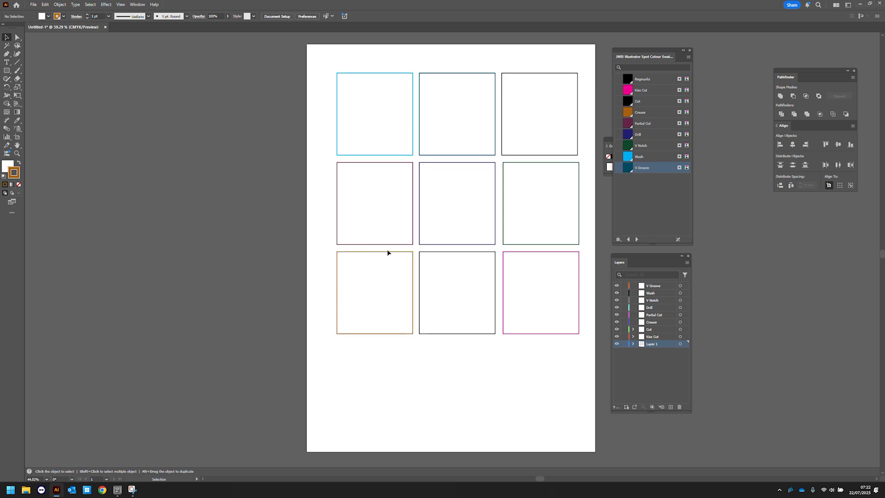
{"action": "left_click", "coordinate": [388, 251]}
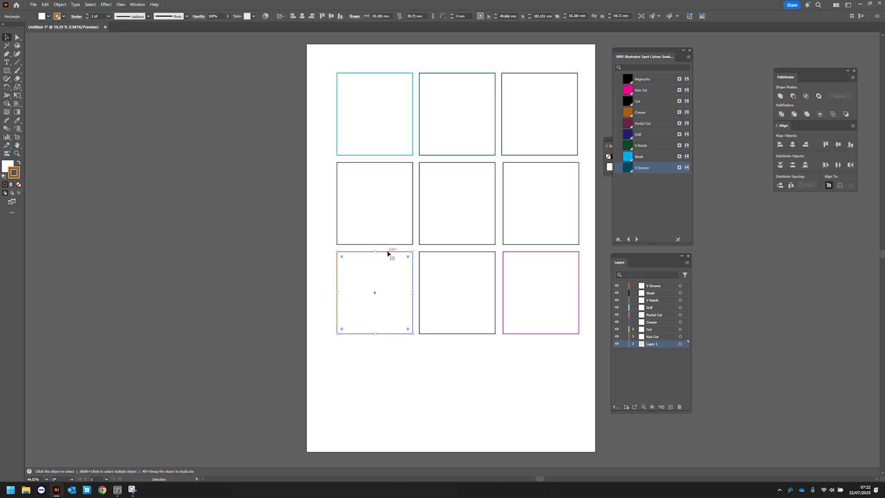
{"action": "key", "text": "ctrl+x"}
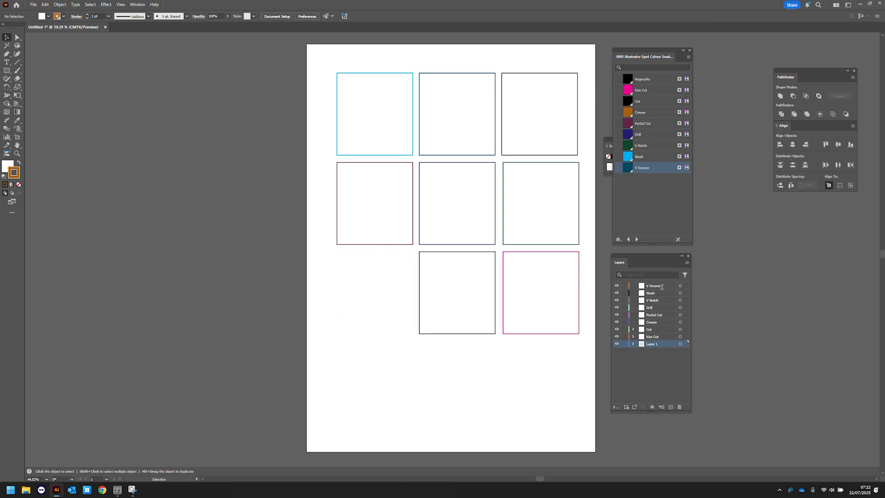
{"action": "left_click", "coordinate": [657, 321]}
{"action": "left_click", "coordinate": [45, 5]}
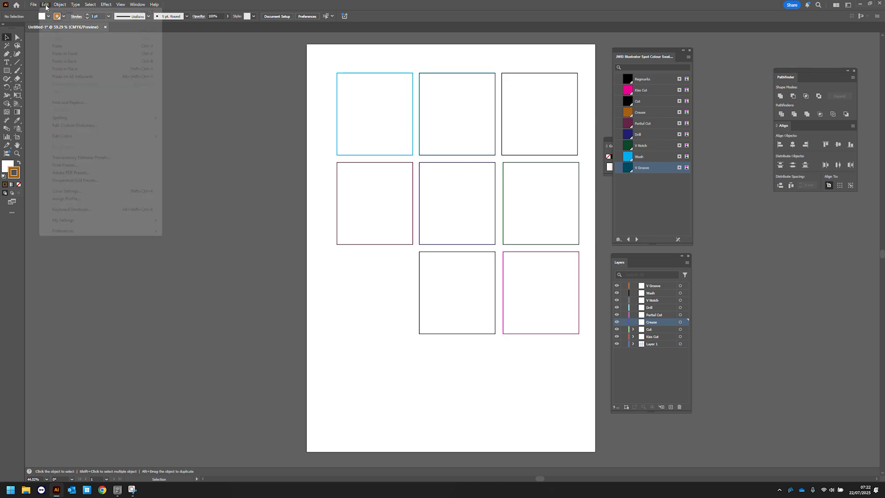
{"action": "left_click", "coordinate": [82, 68]}
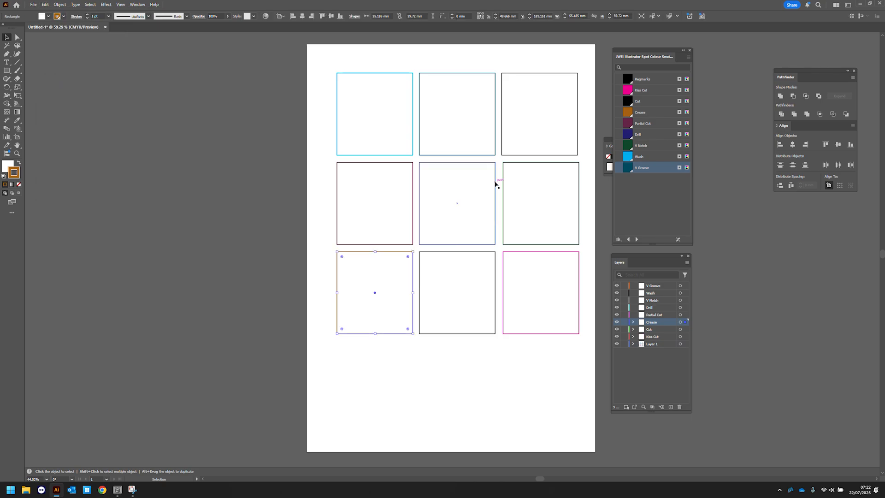
- Move the middle-right rectangle onto the Partial Cut layer by pasting it in place
{"action": "left_click", "coordinate": [519, 171]}
{"action": "key", "text": "ctrl+c"}
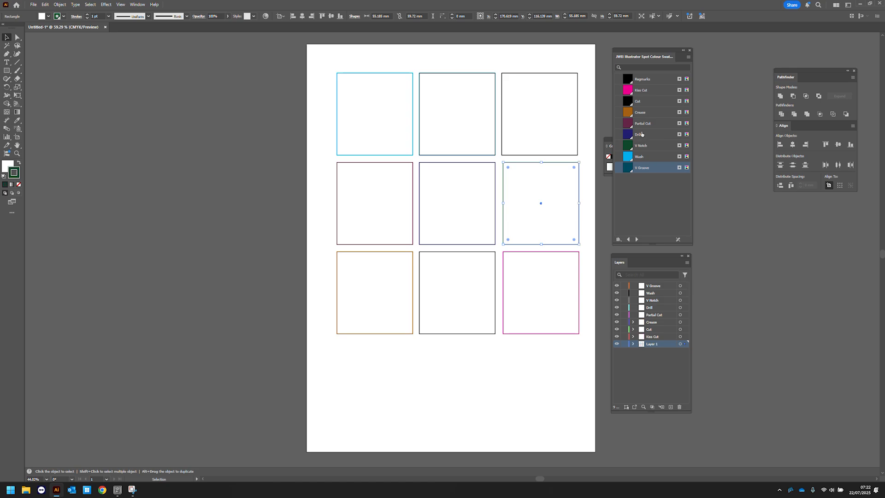
{"action": "key", "text": "Delete"}
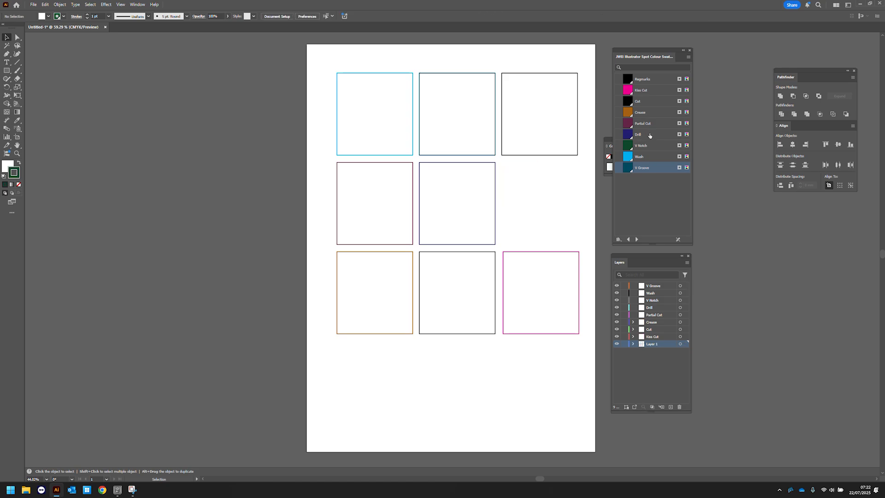
{"action": "left_click", "coordinate": [660, 316]}
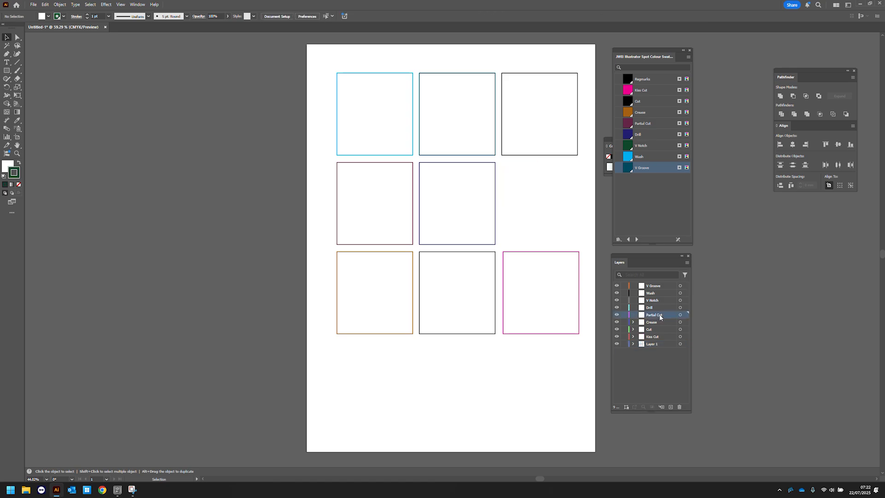
{"action": "left_click", "coordinate": [45, 5]}
{"action": "left_click", "coordinate": [65, 68]}
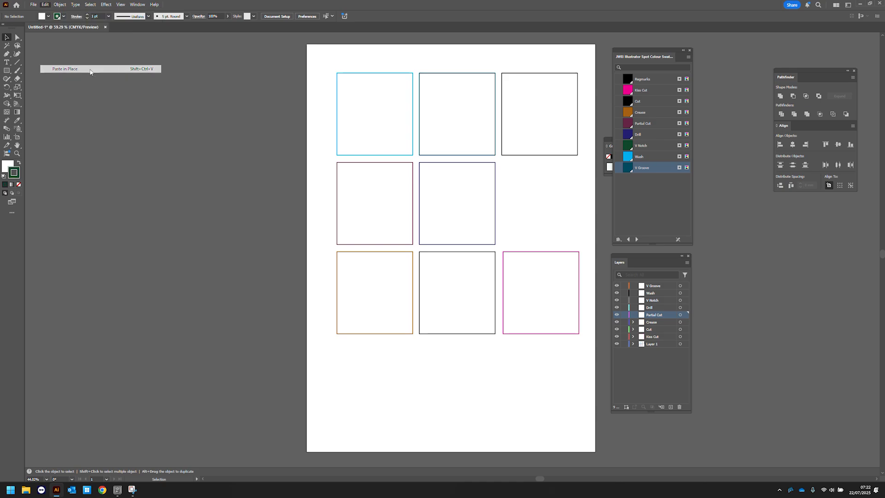
- Move the centre rectangle onto the Drill layer by pasting it in place
{"action": "left_click", "coordinate": [468, 164]}
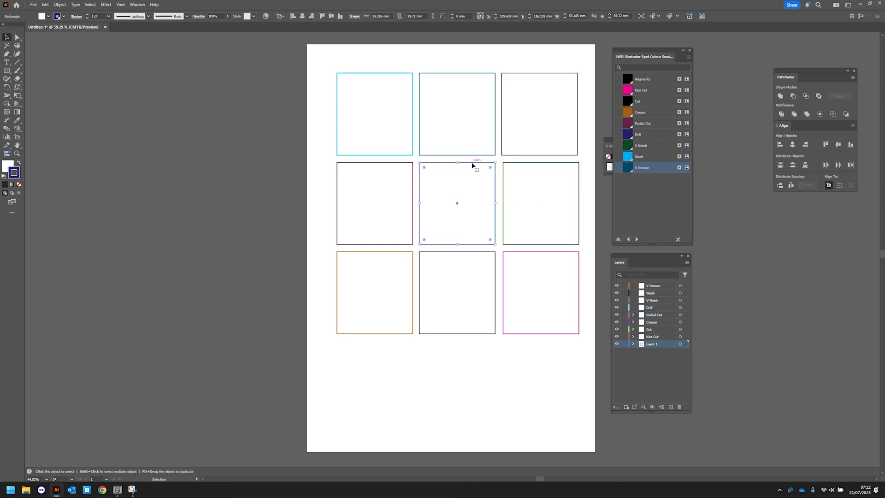
{"action": "key", "text": "Delete"}
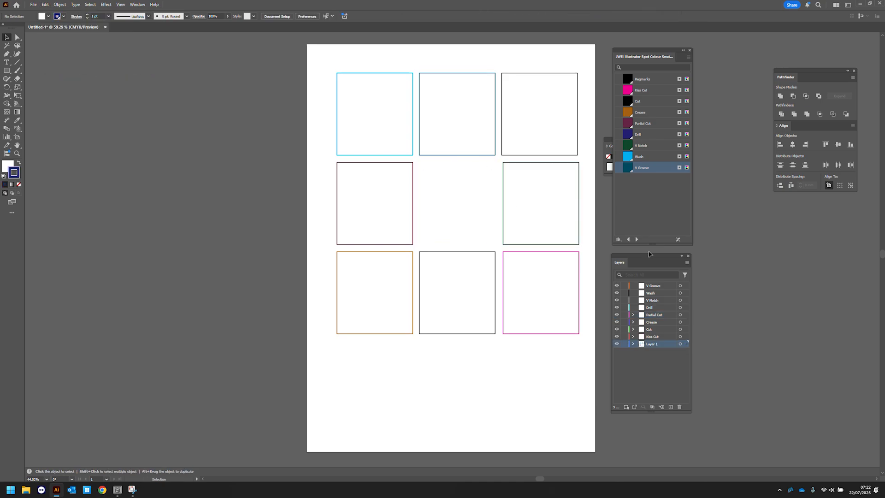
{"action": "left_click", "coordinate": [664, 315]}
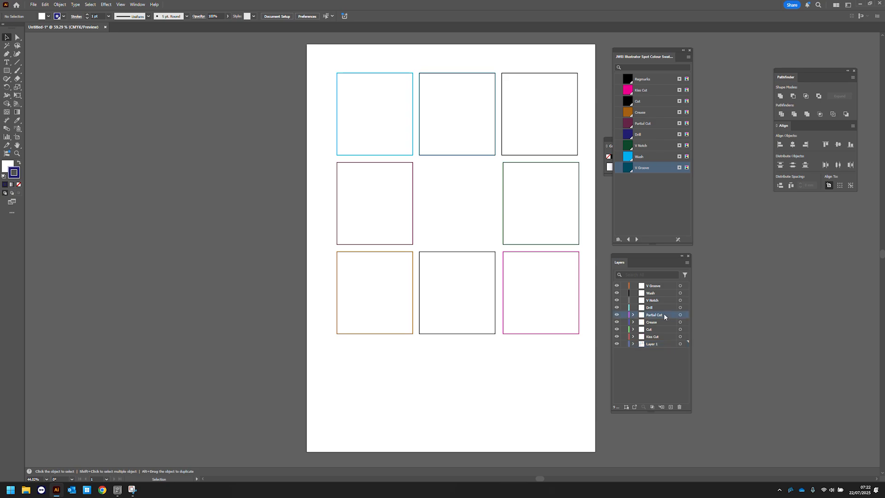
{"action": "left_click", "coordinate": [659, 308]}
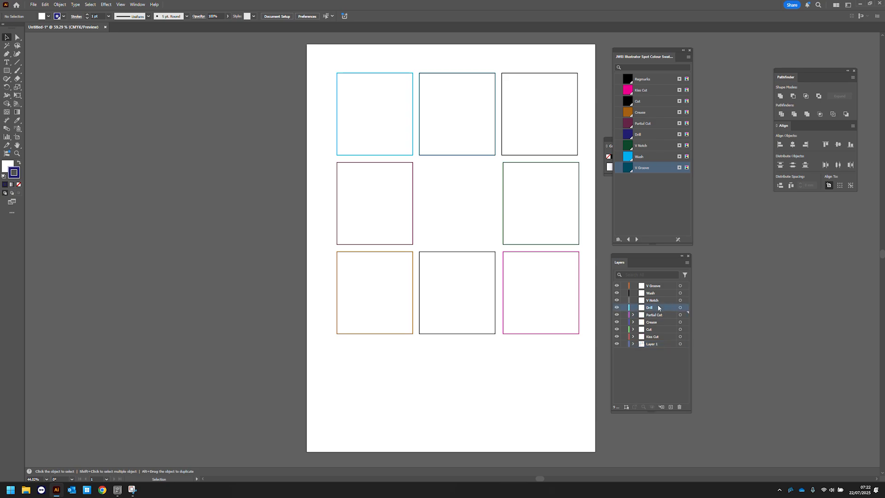
{"action": "left_click", "coordinate": [45, 4]}
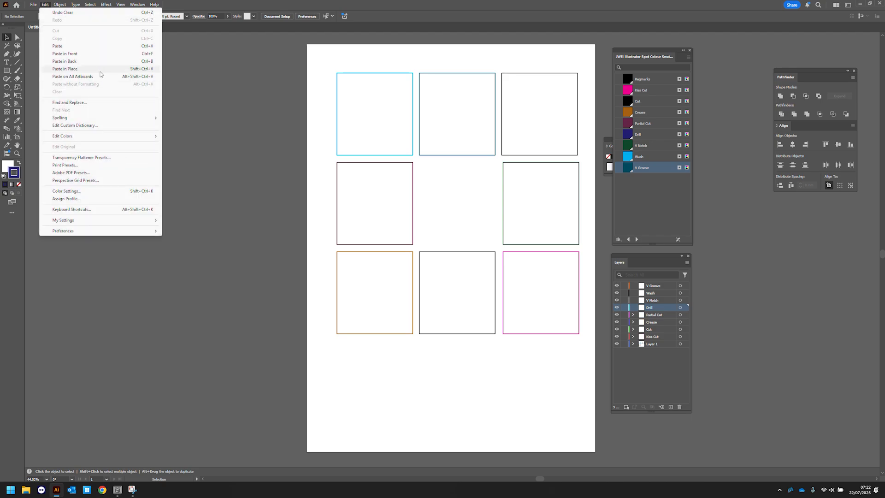
{"action": "left_click", "coordinate": [65, 73]}
- Cut the middle-left rectangle and paste it in place on the V Notch layer
{"action": "left_click", "coordinate": [404, 172]}
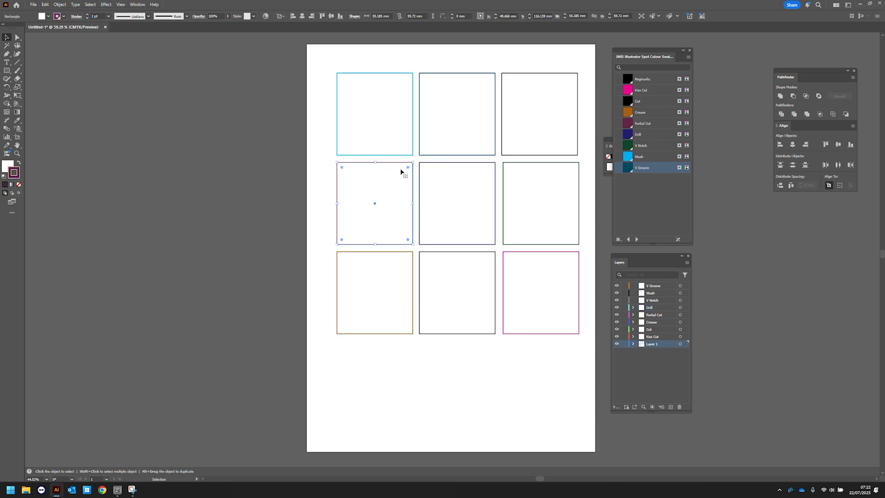
{"action": "key", "text": "ctrl+x"}
{"action": "left_click", "coordinate": [658, 301]}
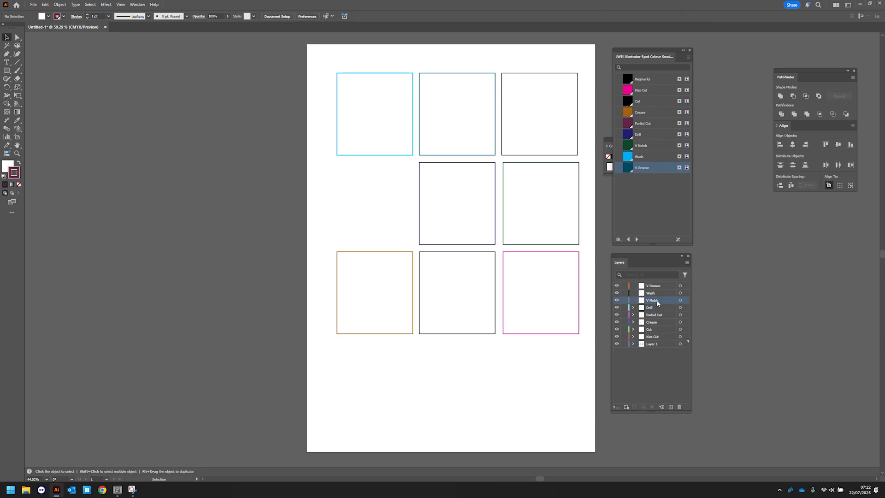
{"action": "left_click", "coordinate": [45, 4]}
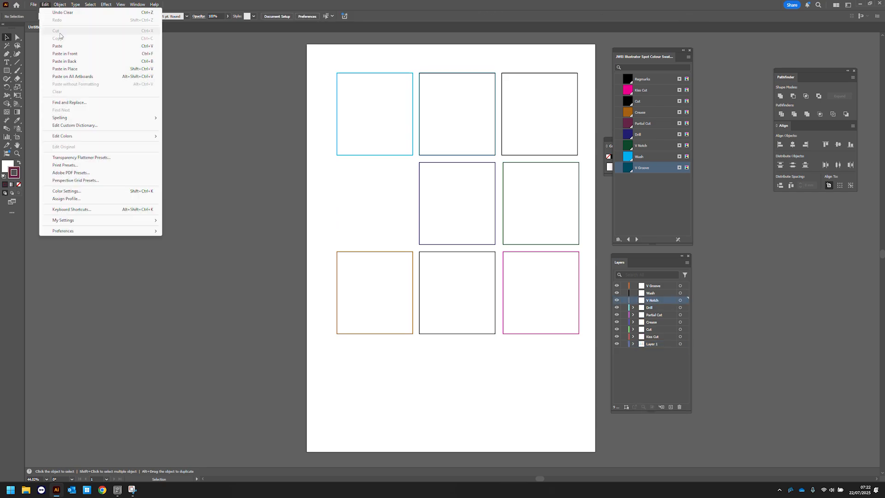
{"action": "left_click", "coordinate": [109, 69]}
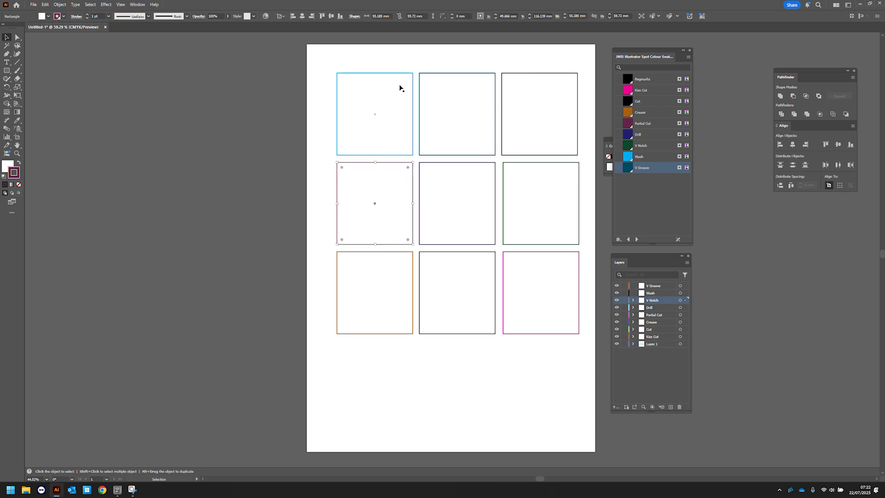
- Cut the top-left rectangle and paste it in place on the Wash layer
{"action": "left_click", "coordinate": [378, 82]}
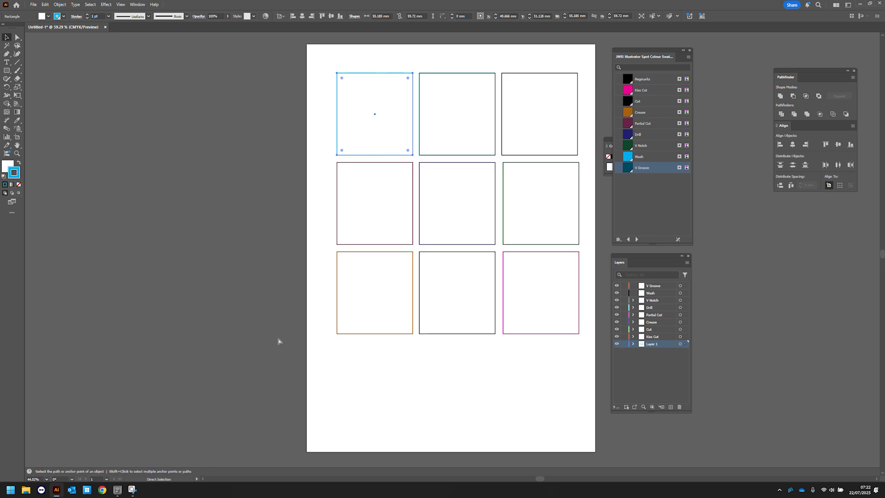
{"action": "key", "text": "v"}
{"action": "left_click", "coordinate": [657, 294]}
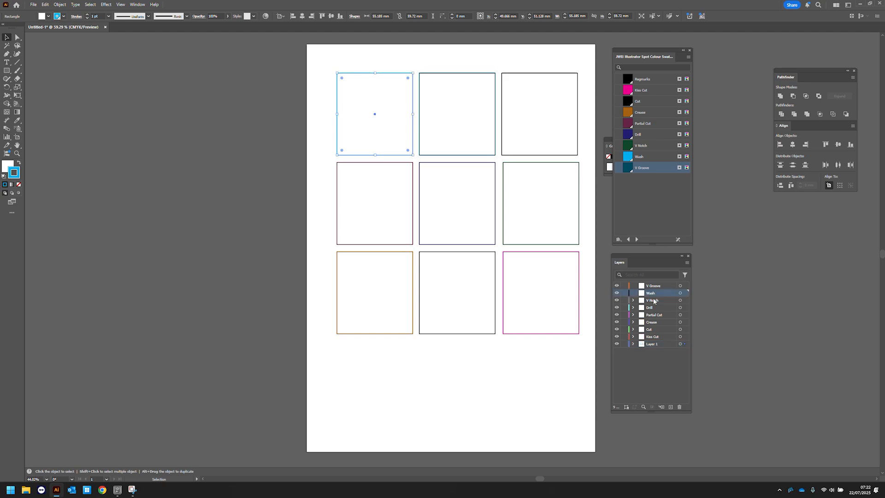
{"action": "left_click", "coordinate": [98, 93]}
{"action": "left_click", "coordinate": [45, 4]}
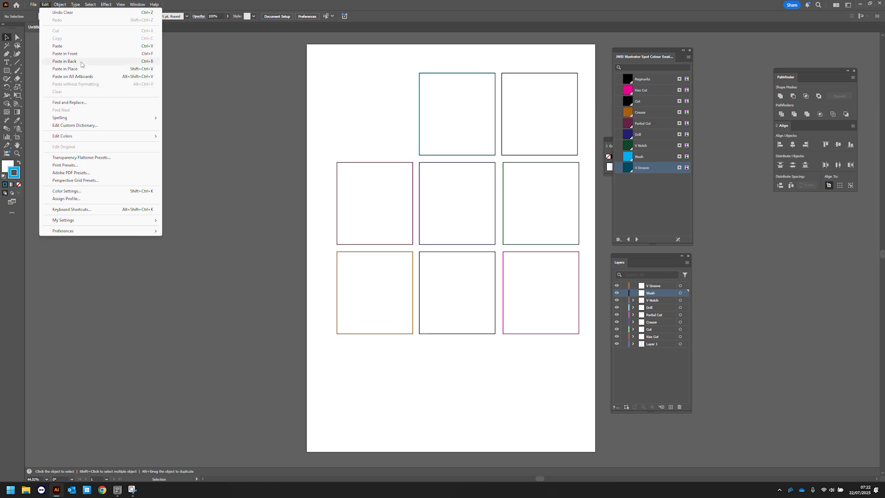
{"action": "left_click", "coordinate": [82, 69]}
- Cut the top-middle rectangle and paste it in place on the V Groove layer
{"action": "left_click", "coordinate": [456, 79]}
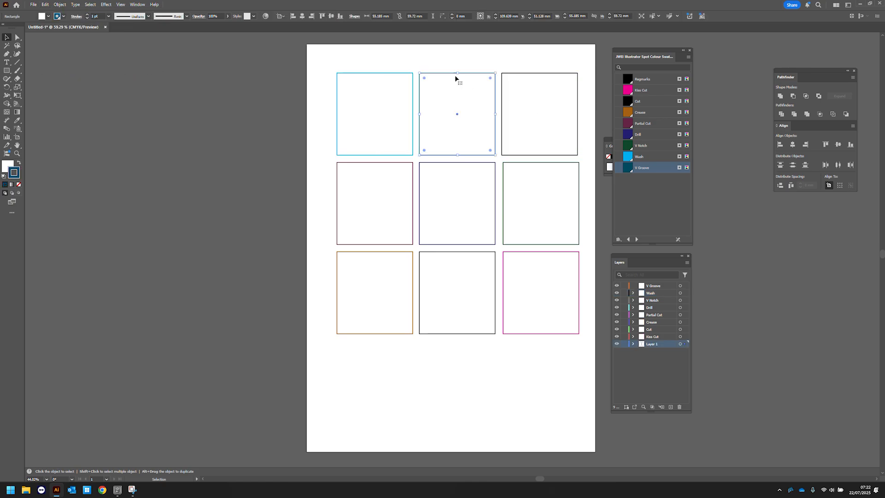
{"action": "key", "text": "ctrl+x"}
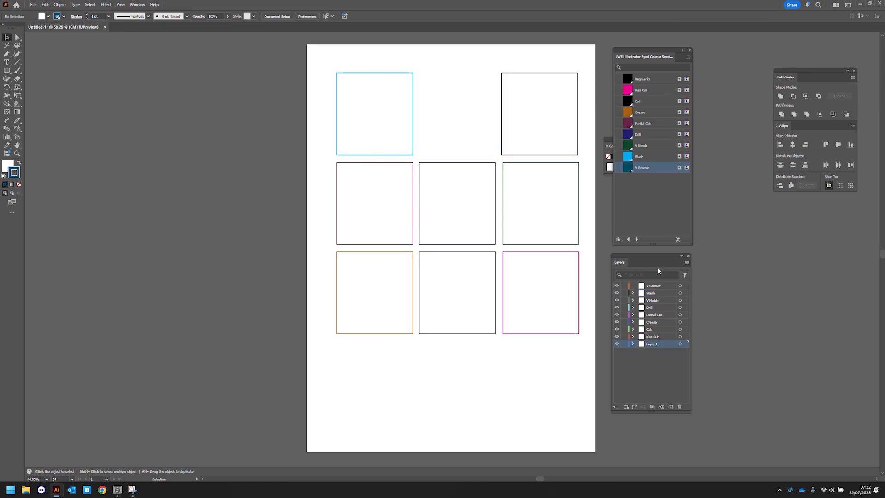
{"action": "left_click", "coordinate": [663, 286]}
{"action": "left_click", "coordinate": [46, 5]}
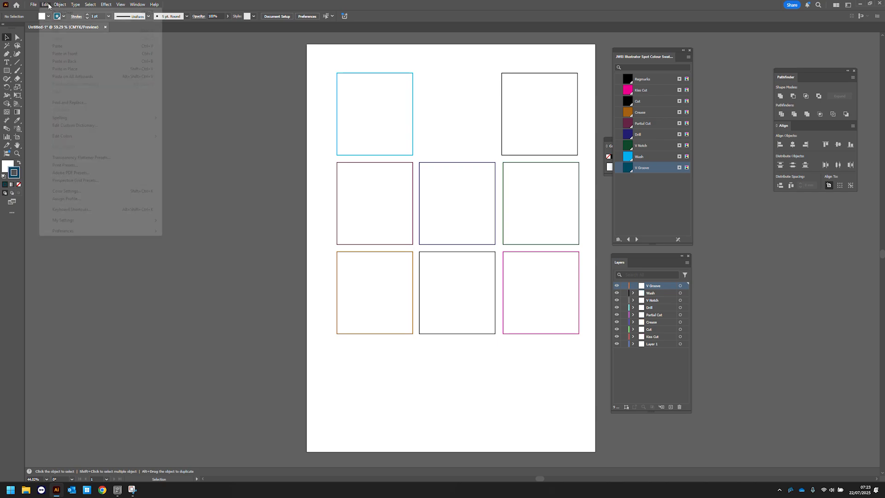
{"action": "left_click", "coordinate": [84, 69]}
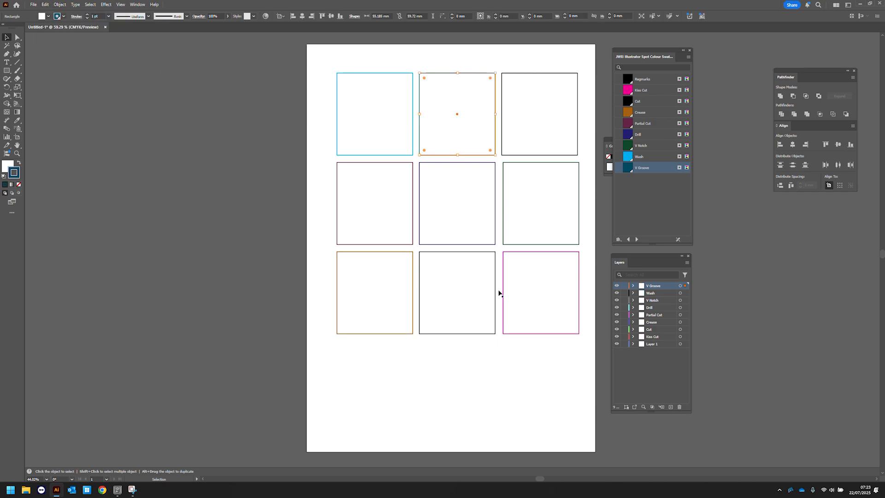
- Hide each layer in turn to check its contents, then show all layers again
{"action": "left_click", "coordinate": [617, 286]}
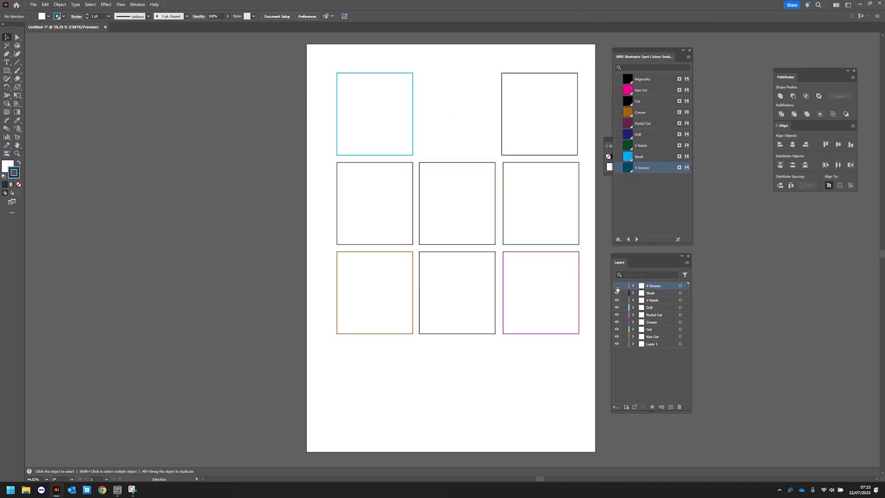
{"action": "left_click", "coordinate": [617, 293]}
{"action": "left_click", "coordinate": [617, 300]}
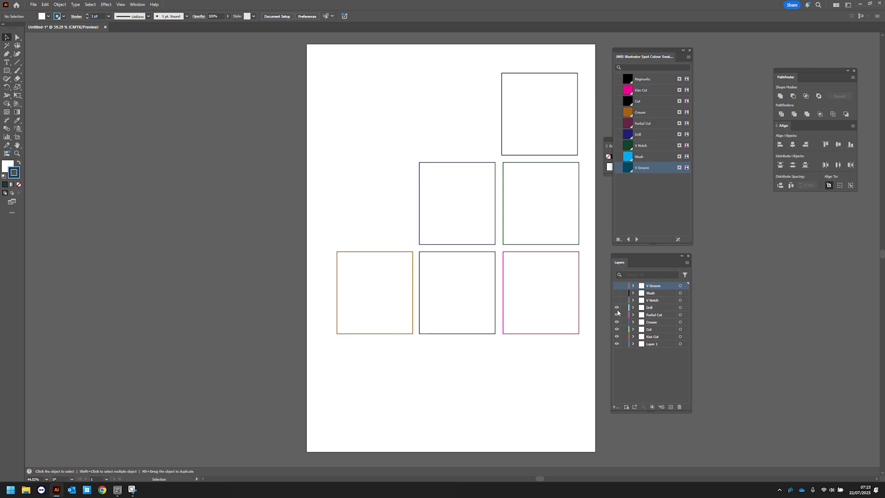
{"action": "left_click", "coordinate": [617, 308]}
{"action": "left_click", "coordinate": [617, 315]}
{"action": "left_click", "coordinate": [617, 321]}
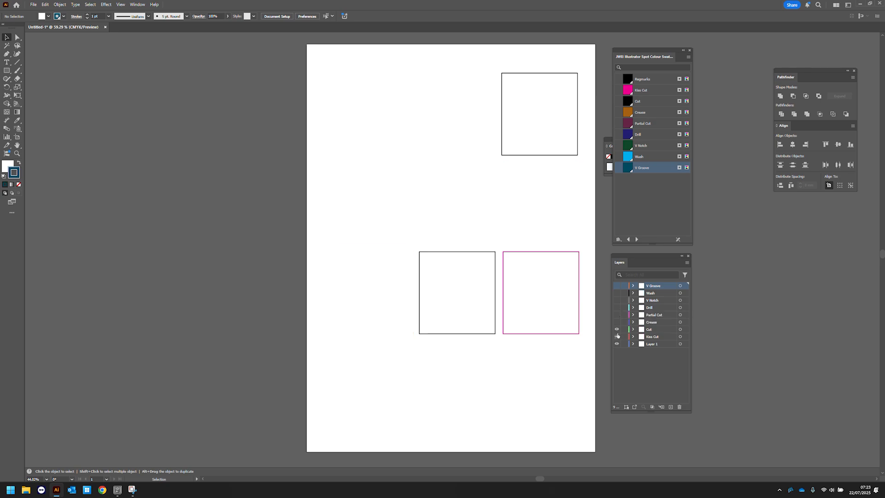
{"action": "left_click", "coordinate": [617, 330]}
{"action": "left_click", "coordinate": [617, 337]}
{"action": "left_click", "coordinate": [617, 344]}
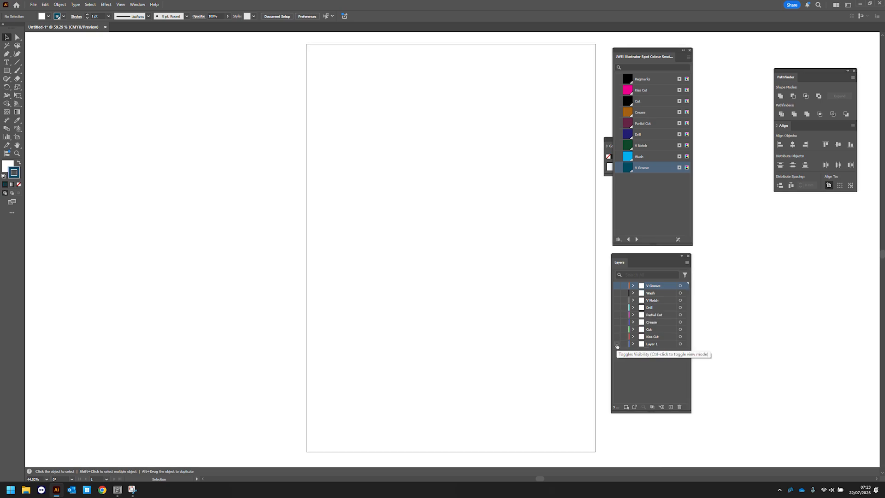
{"action": "left_click", "coordinate": [617, 344]}
{"action": "key", "text": "ctrl+y"}
{"action": "left_click_drag", "start_coordinate": [617, 293], "coordinate": [617, 337]}
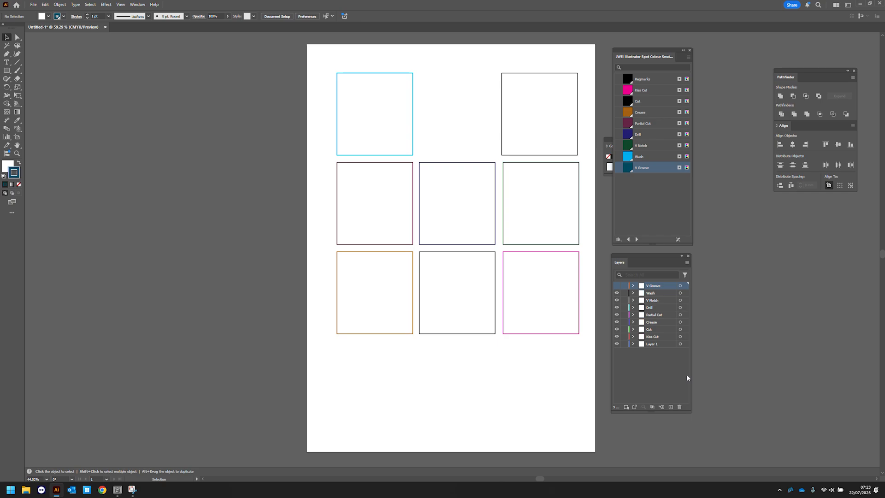
- Rename Layer 1 as Artwork
{"action": "left_click", "coordinate": [658, 345]}
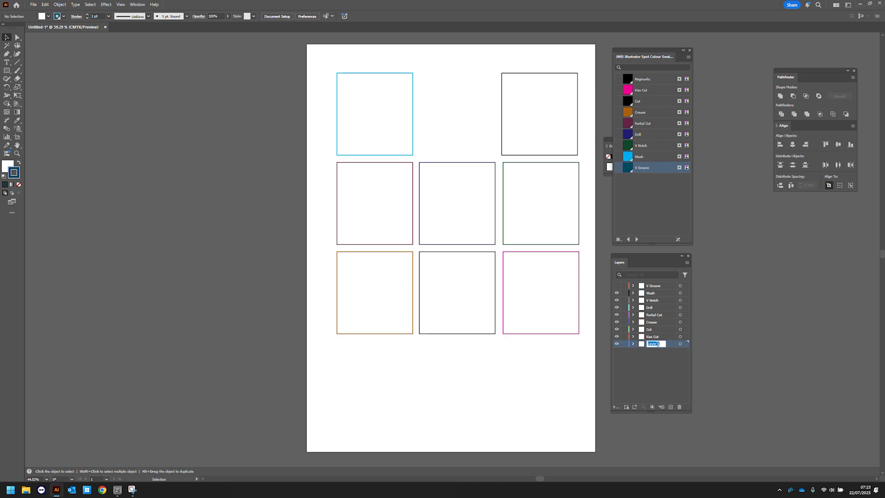
{"action": "type", "text": "Artwork"}
{"action": "key", "text": "Return"}
- Draw a 6 mm by 6 mm circle with the Ellipse tool near the artboard's top-left corner
{"action": "left_click", "coordinate": [7, 71]}
{"action": "right_click", "coordinate": [7, 72]}
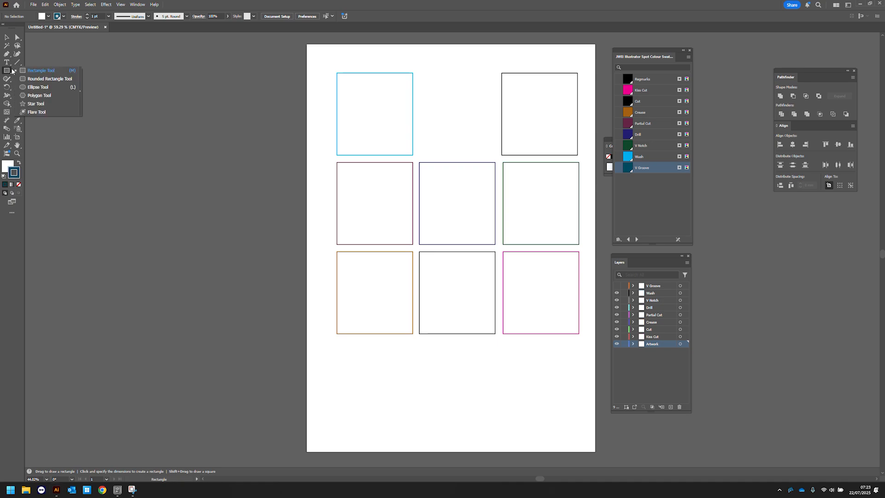
{"action": "left_click", "coordinate": [38, 87]}
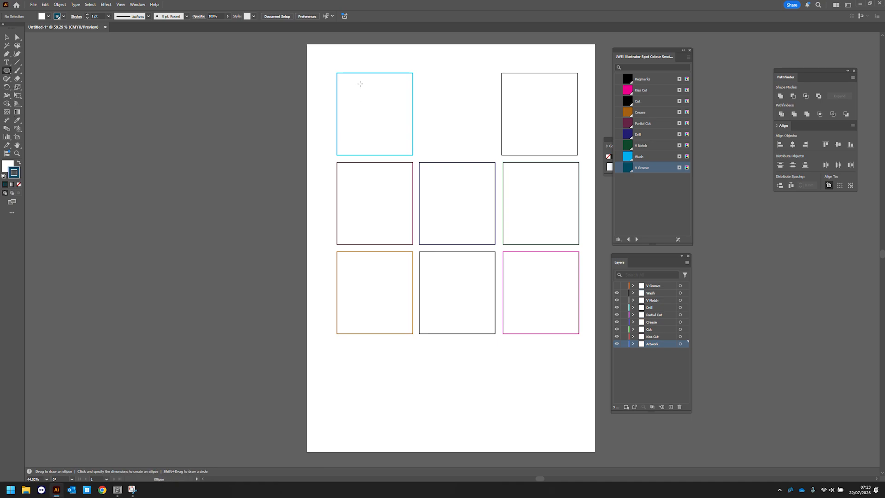
{"action": "left_click", "coordinate": [327, 61]}
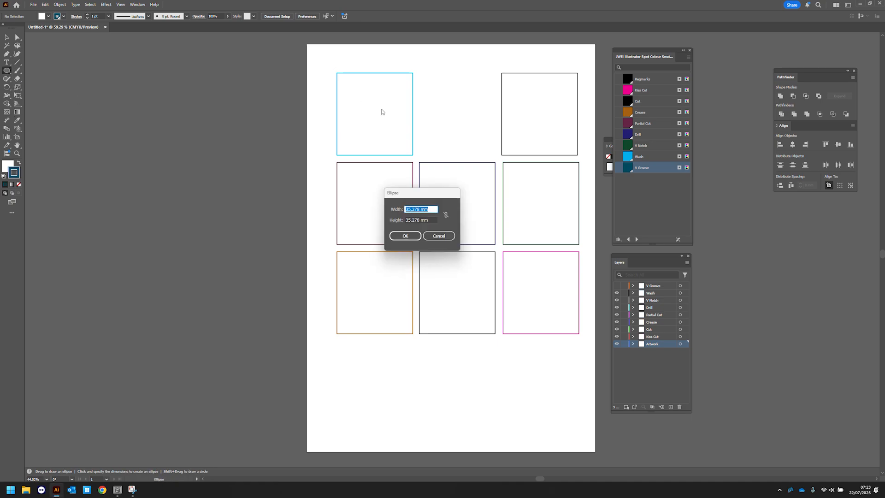
{"action": "type", "text": "6"}
{"action": "key", "text": "Tab"}
{"action": "type", "text": "6"}
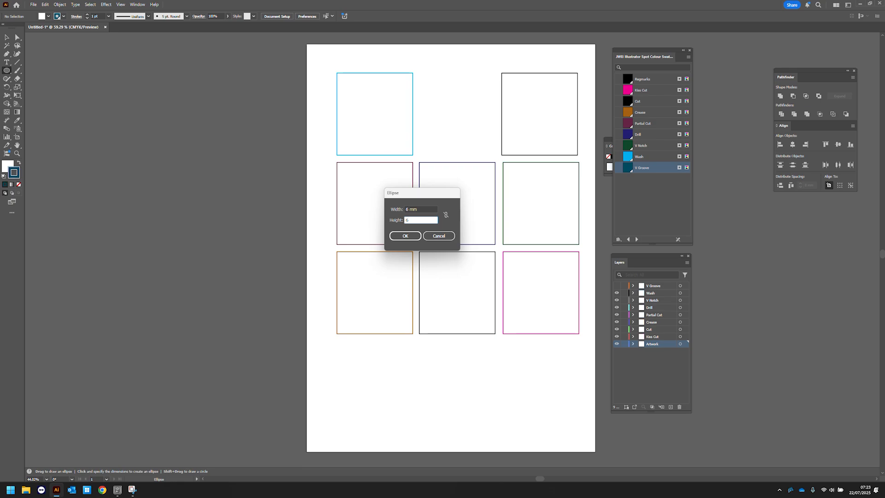
{"action": "key", "text": "Return"}
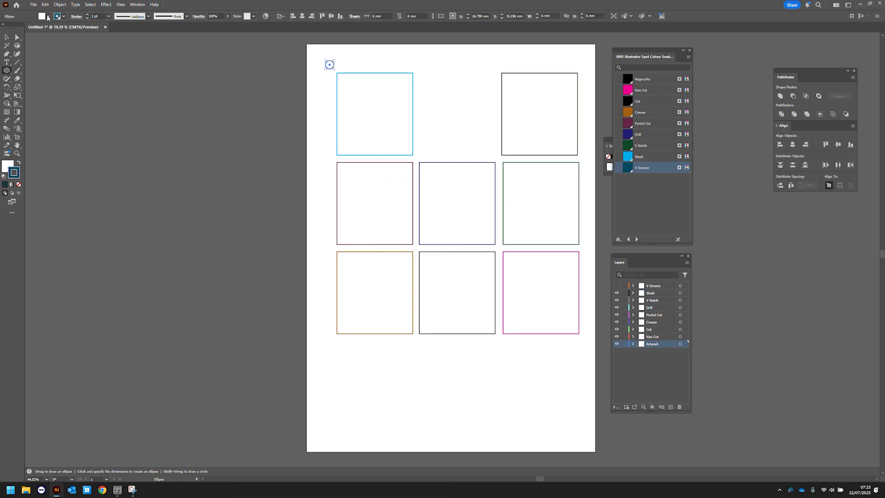
- Give the circle no stroke and a Regmarks spot colour fill
{"action": "left_click", "coordinate": [63, 16]}
{"action": "left_click", "coordinate": [4, 41]}
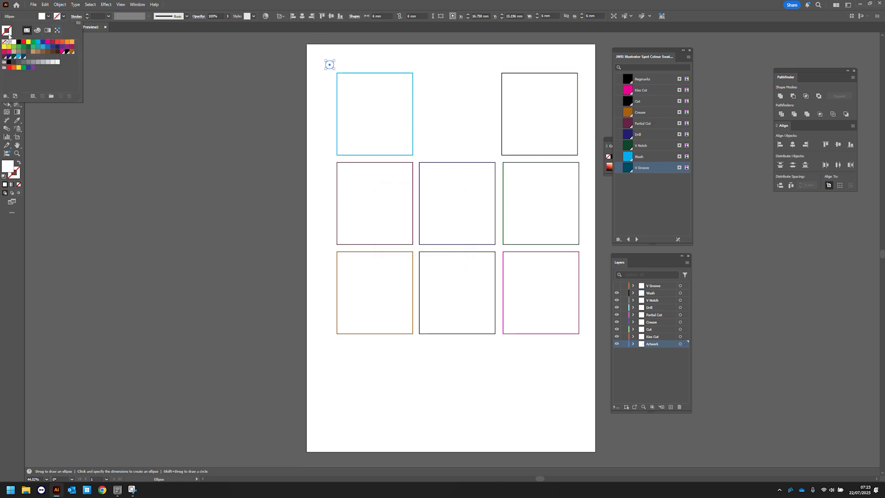
{"action": "left_click", "coordinate": [49, 16]}
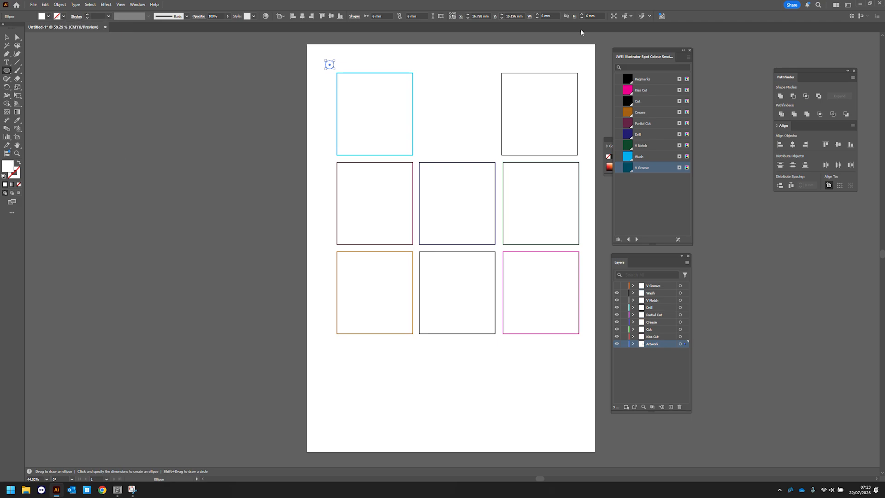
{"action": "left_click", "coordinate": [652, 79]}
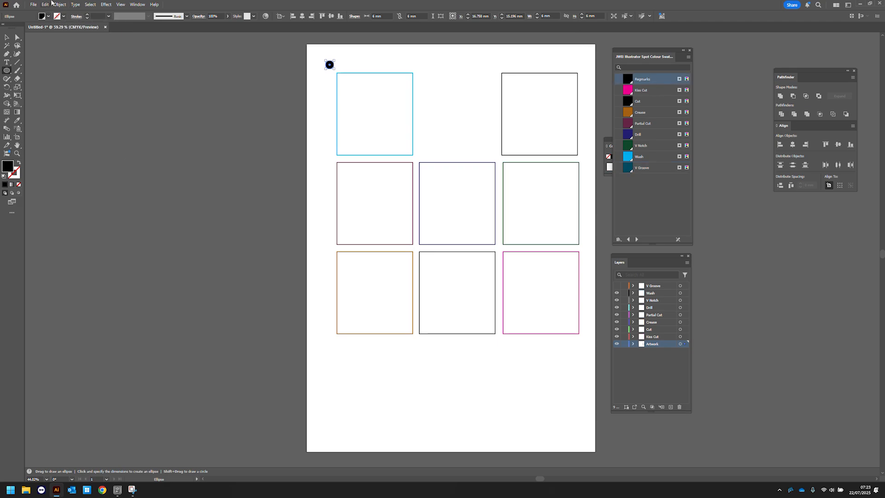
{"action": "left_click", "coordinate": [5, 35]}
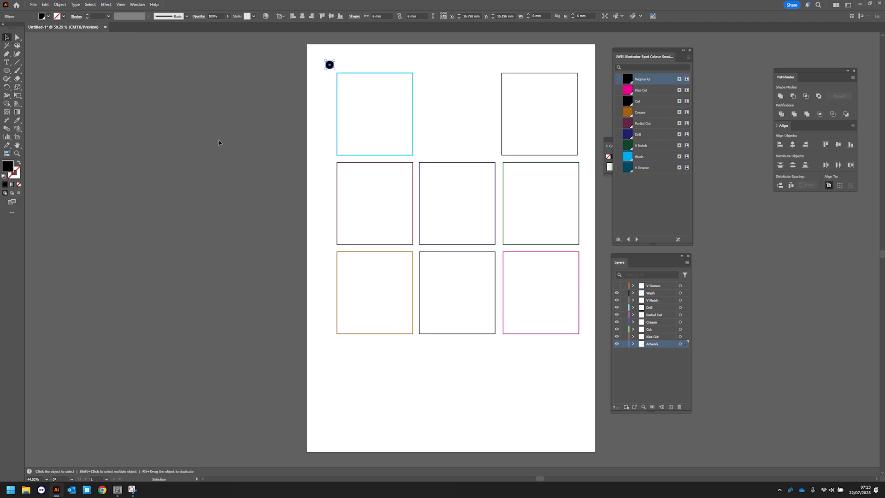
- Paste two copies of the circle and place them at the bottom-left and bottom-right corners of the layout
{"action": "left_click", "coordinate": [217, 143]}
{"action": "key", "text": "ctrl+v"}
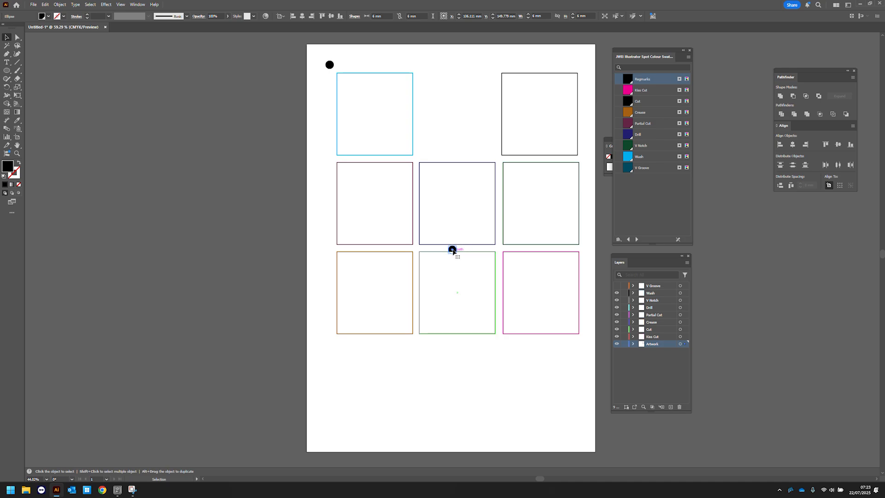
{"action": "left_click_drag", "start_coordinate": [452, 250], "coordinate": [329, 347]}
{"action": "key", "text": "ctrl+v"}
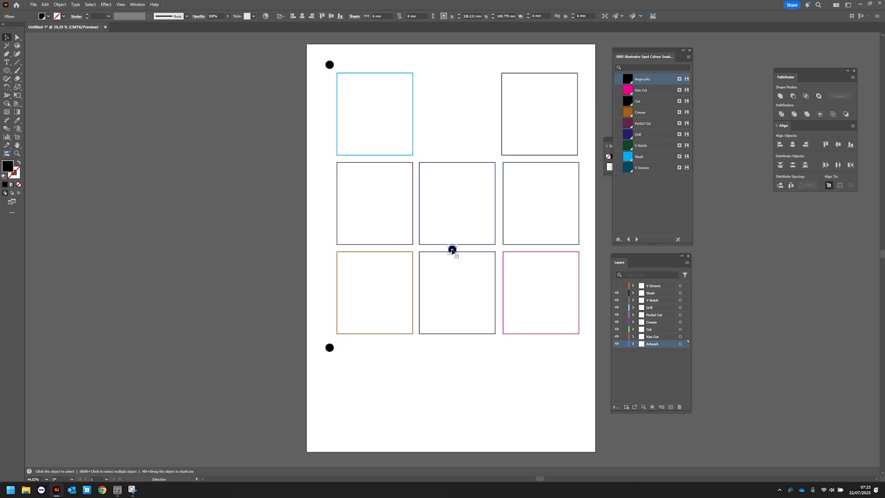
{"action": "left_click_drag", "start_coordinate": [452, 250], "coordinate": [586, 349]}
- Paste two more circle copies and place them at the top-right corner and top centre
{"action": "key", "text": "ctrl+v"}
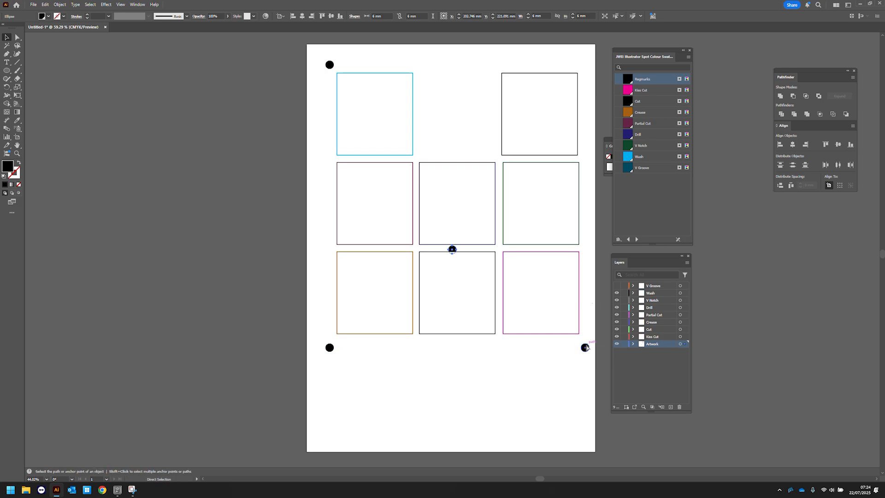
{"action": "left_click_drag", "start_coordinate": [454, 252], "coordinate": [584, 65]}
{"action": "key", "text": "ctrl+v"}
{"action": "left_click_drag", "start_coordinate": [453, 250], "coordinate": [457, 65]}
{"action": "left_click", "coordinate": [282, 166]}
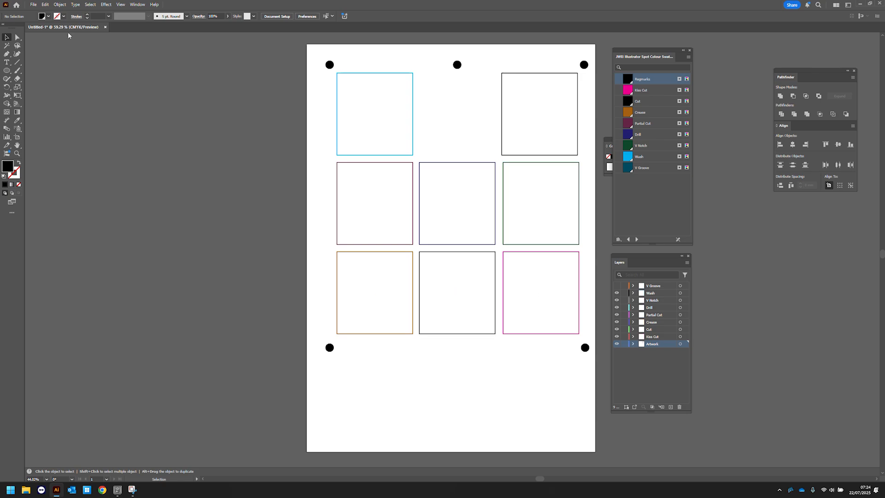
- Resize the artboard by pulling its bottom edge up and its left edge in closer to the marks
{"action": "left_click", "coordinate": [17, 137]}
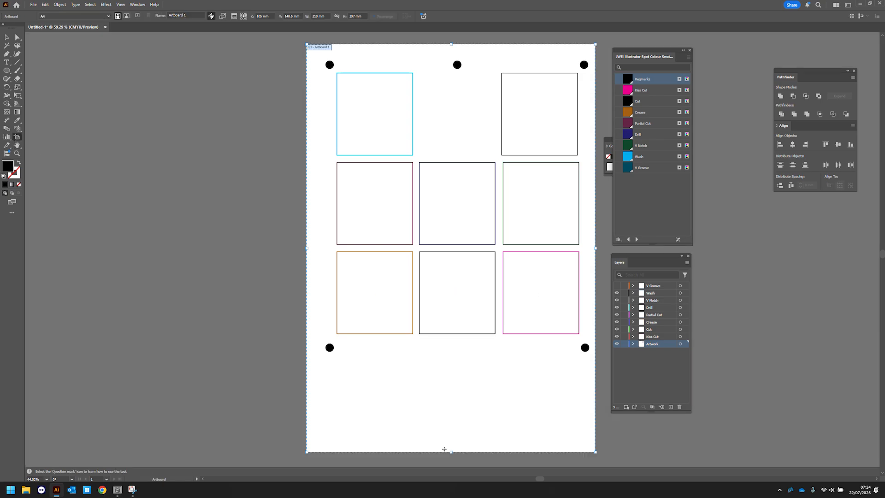
{"action": "left_click_drag", "start_coordinate": [451, 452], "coordinate": [475, 364]}
{"action": "left_click_drag", "start_coordinate": [308, 204], "coordinate": [315, 204]}
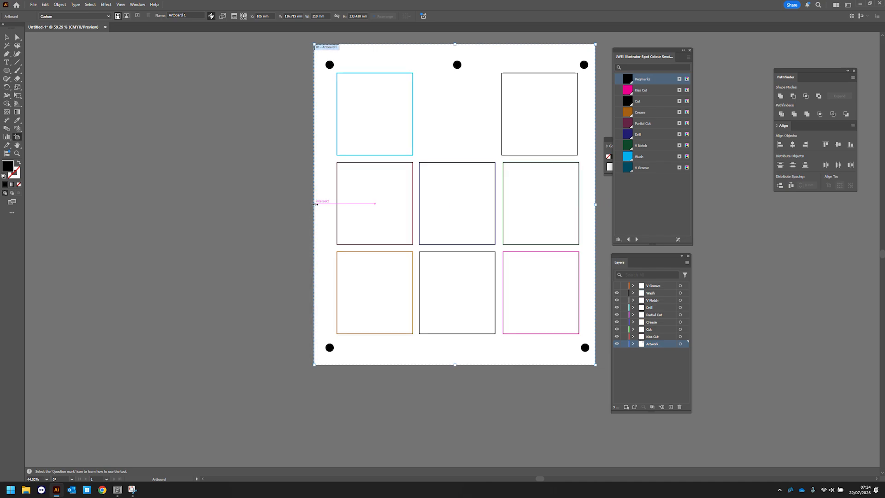
{"action": "key", "text": "v"}
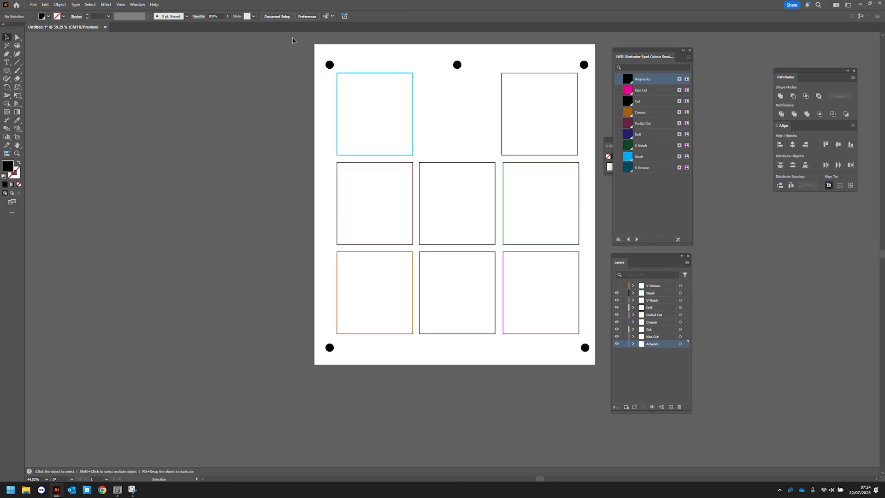
- Select all artwork and save the layout as a PDF named OPtiscout cutter test on the Desktop
{"action": "key", "text": "ctrl+a"}
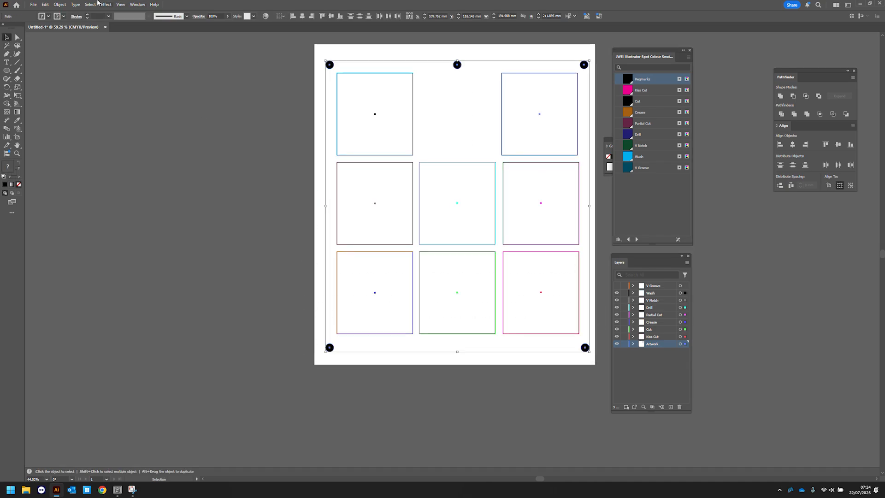
{"action": "left_click", "coordinate": [34, 5]}
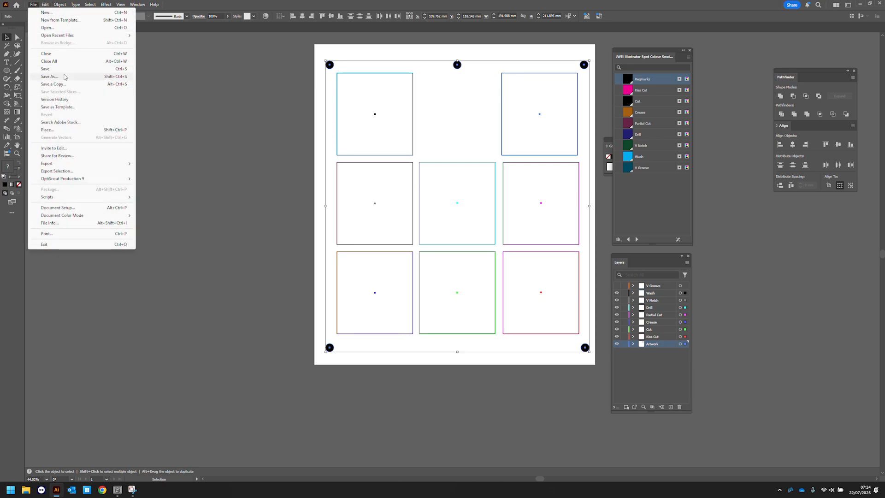
{"action": "left_click", "coordinate": [55, 77]}
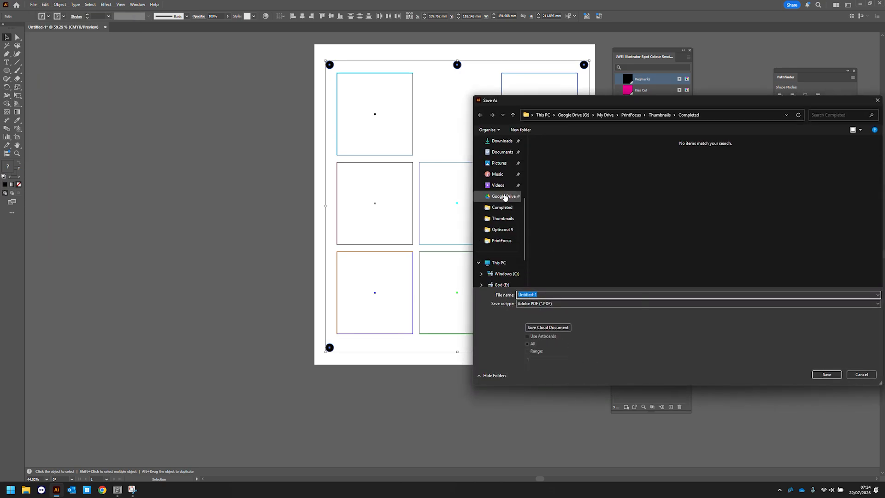
{"action": "scroll", "coordinate": [507, 189], "scroll_direction": "up", "scroll_amount": 5}
{"action": "left_click", "coordinate": [502, 241]}
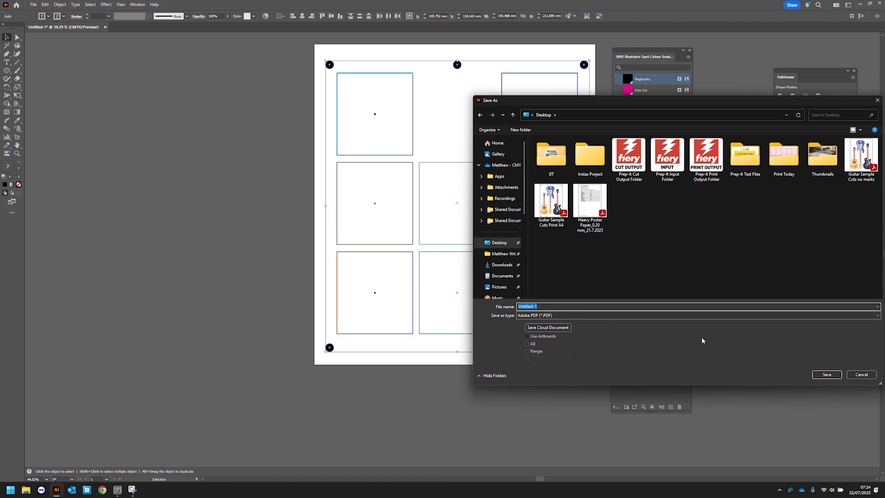
{"action": "type", "text": "OPtiscout cutter test"}
{"action": "left_click", "coordinate": [827, 374]}
{"action": "left_click", "coordinate": [522, 286]}
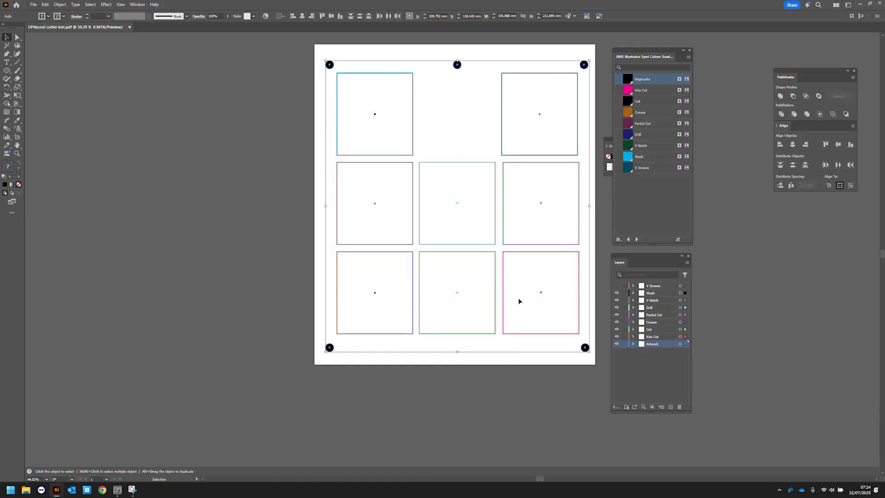
- Switch to OptiScout Production 9 and load the Standard.pal colour palette into the layer list
{"action": "left_click", "coordinate": [121, 489]}
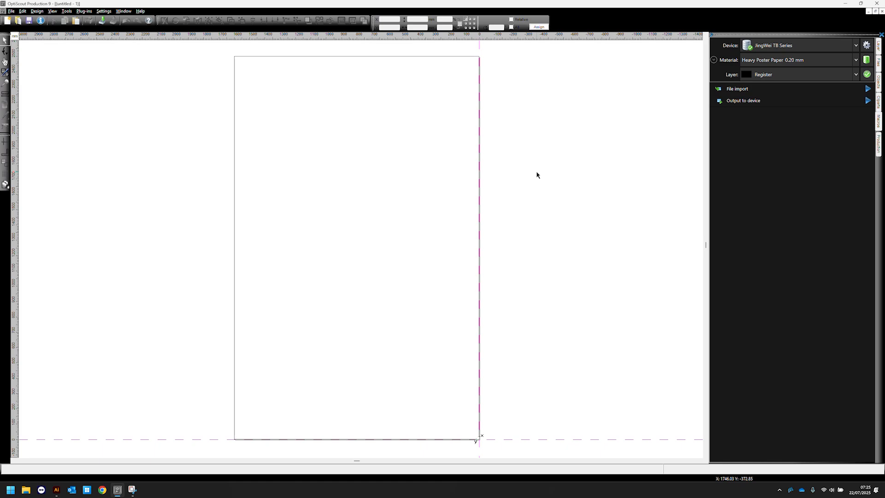
{"action": "left_click", "coordinate": [880, 46]}
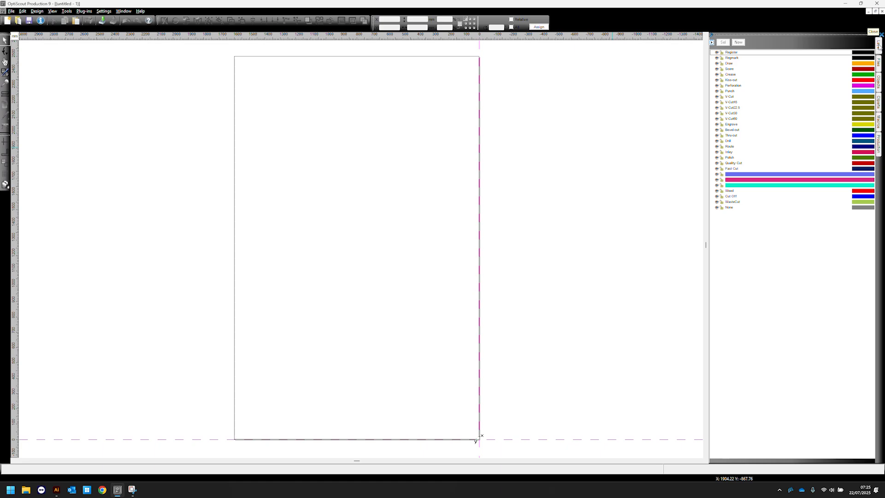
{"action": "left_click", "coordinate": [713, 43]}
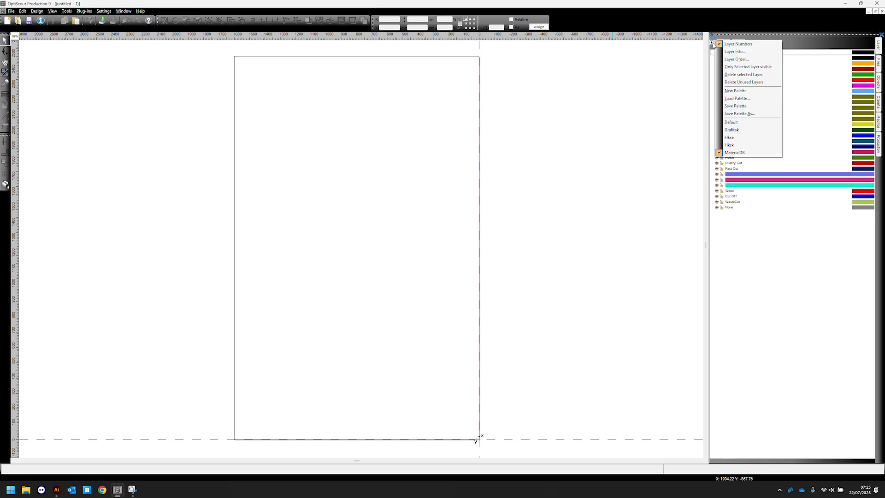
{"action": "left_click", "coordinate": [741, 97]}
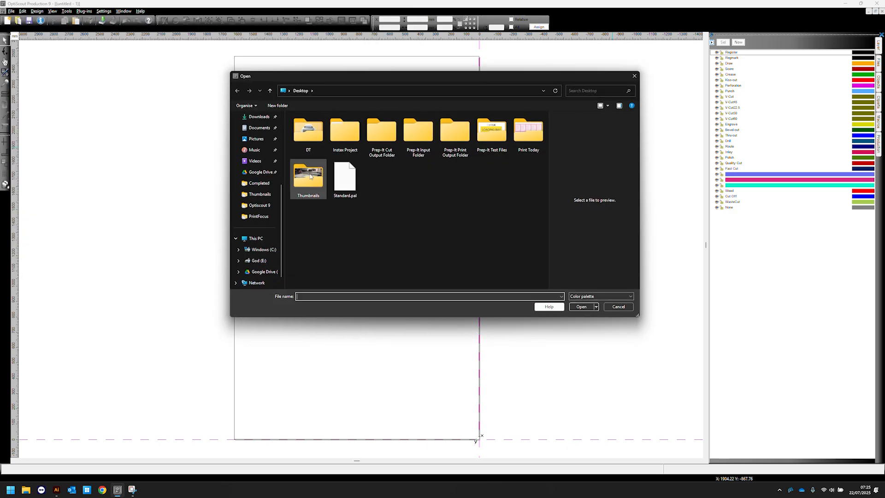
{"action": "left_click", "coordinate": [345, 180]}
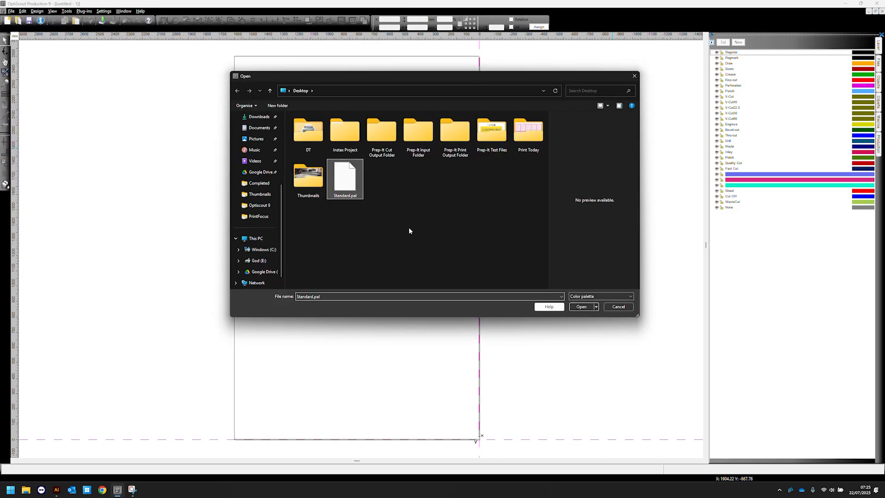
{"action": "left_click", "coordinate": [582, 307]}
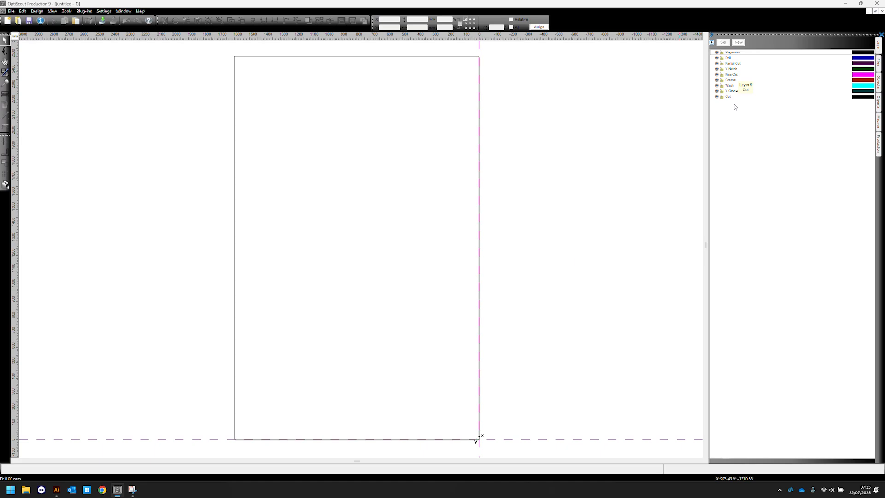
- Try creating a new palette and opening a new layer's colour settings, cancelling the dialog
{"action": "left_click", "coordinate": [712, 42]}
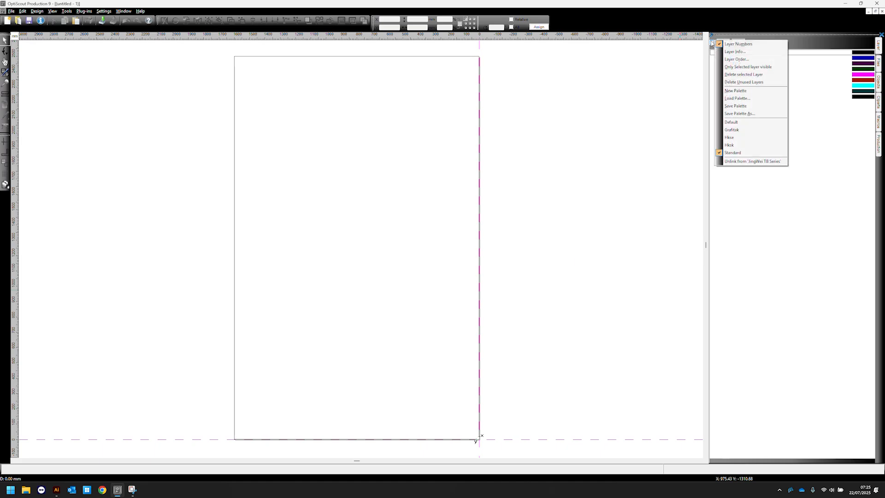
{"action": "left_click", "coordinate": [770, 253]}
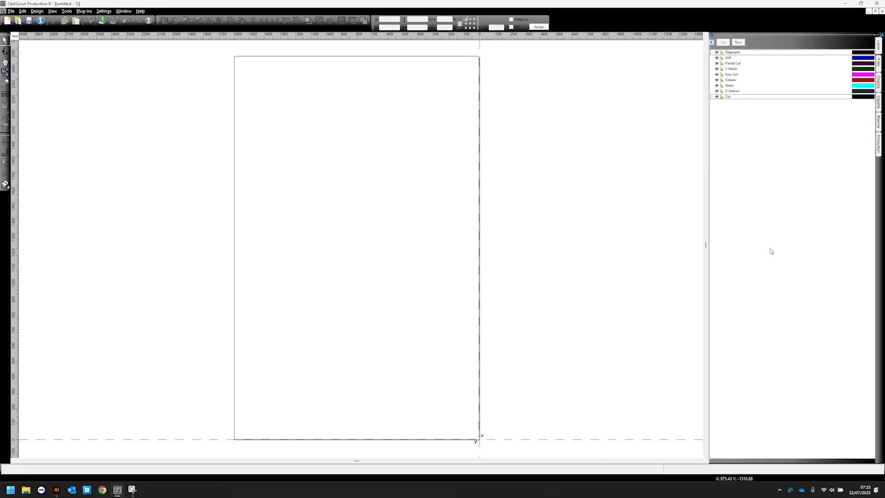
{"action": "left_click", "coordinate": [738, 43]}
{"action": "left_click", "coordinate": [733, 93]}
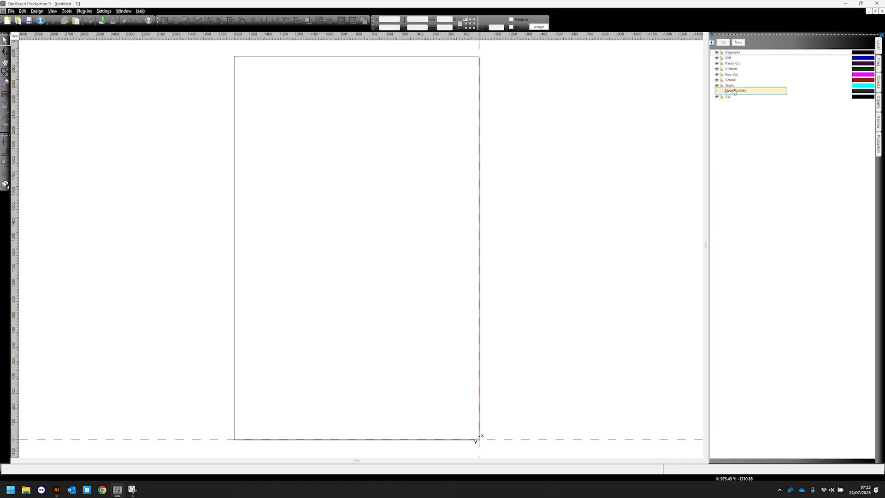
{"action": "left_click", "coordinate": [739, 42]}
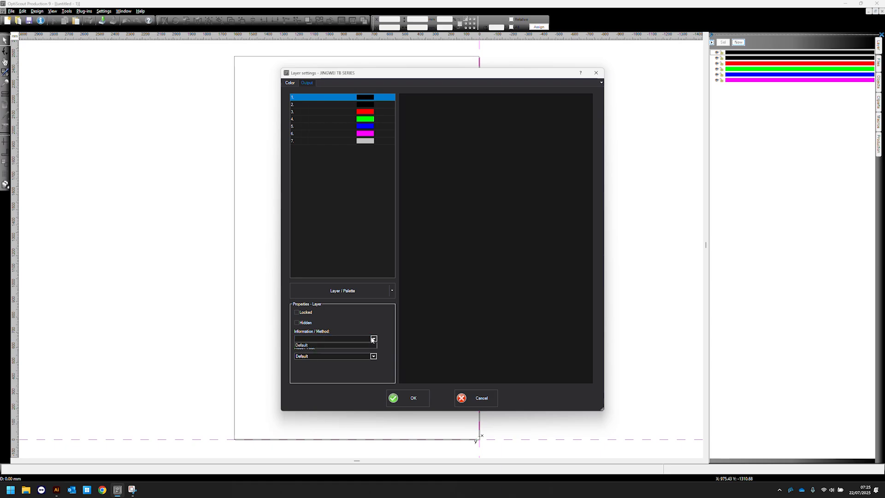
{"action": "left_click", "coordinate": [293, 81]}
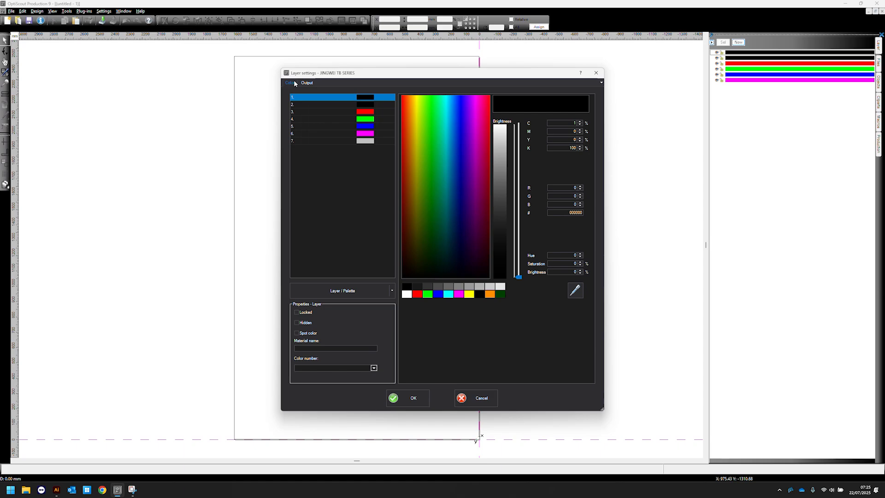
{"action": "left_click", "coordinate": [477, 398]}
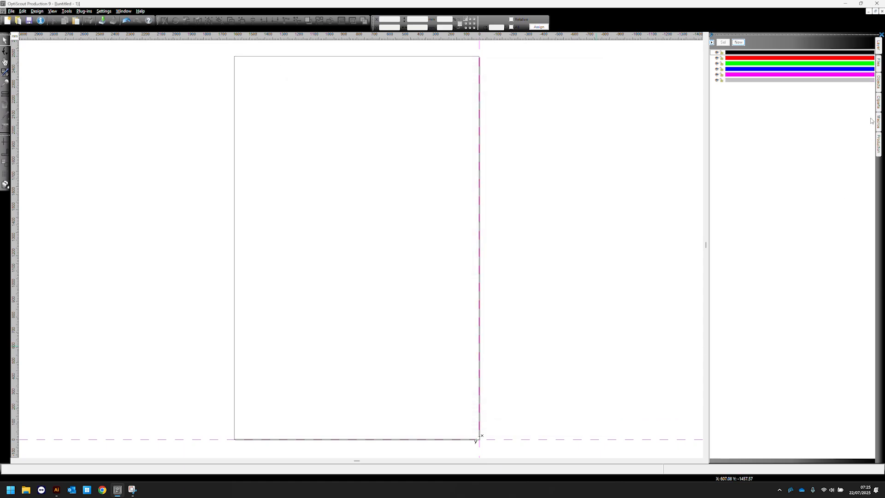
{"action": "left_click", "coordinate": [712, 42]}
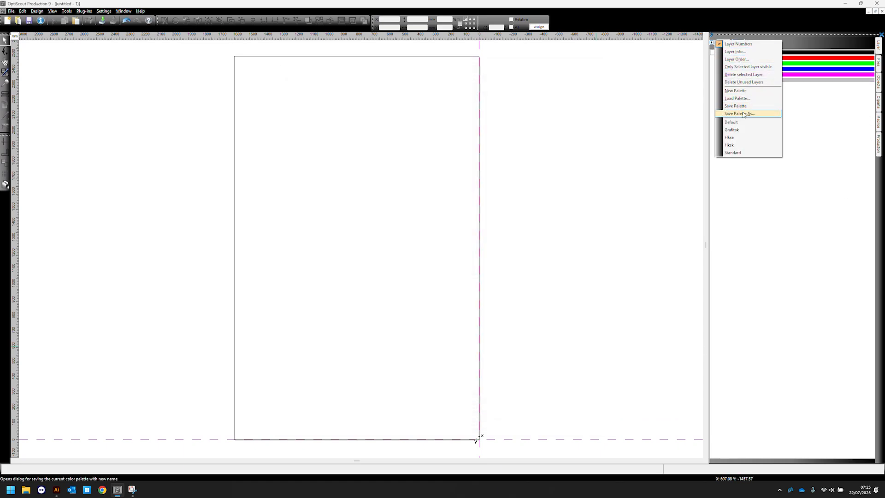
{"action": "left_click", "coordinate": [728, 254]}
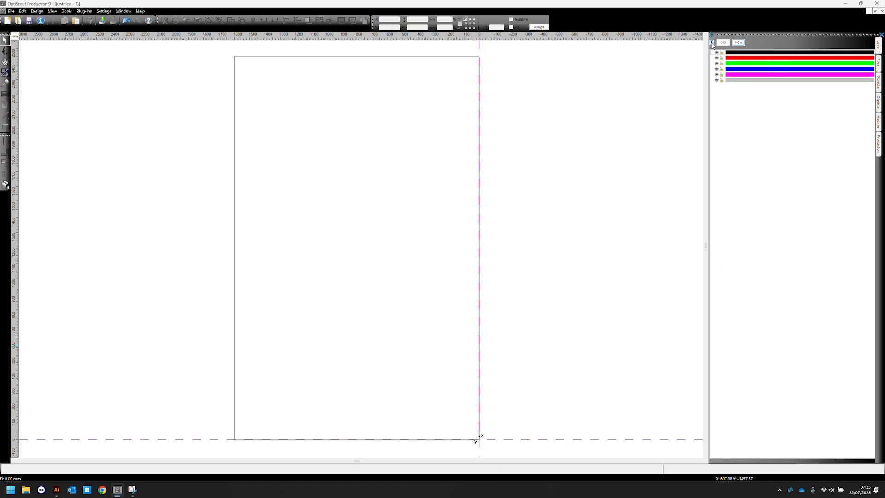
- Reload the Standard.pal colour palette from the Desktop
{"action": "left_click", "coordinate": [713, 42]}
{"action": "left_click", "coordinate": [737, 98]}
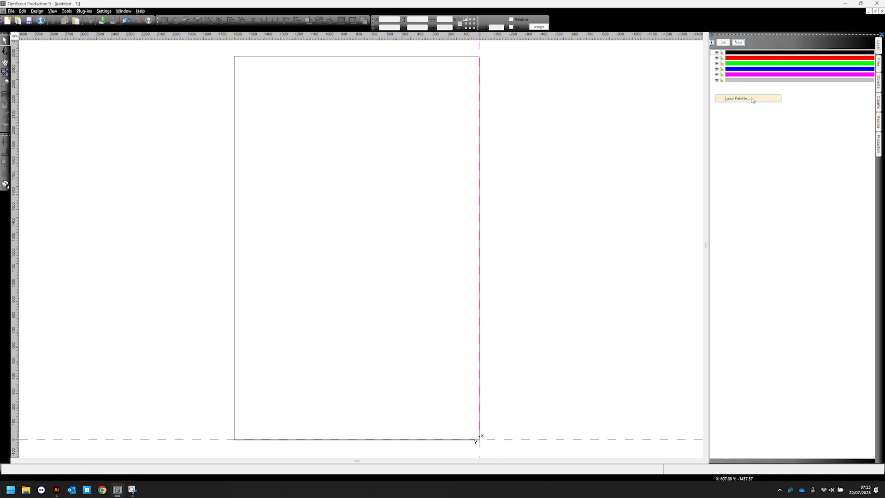
{"action": "left_click", "coordinate": [349, 175]}
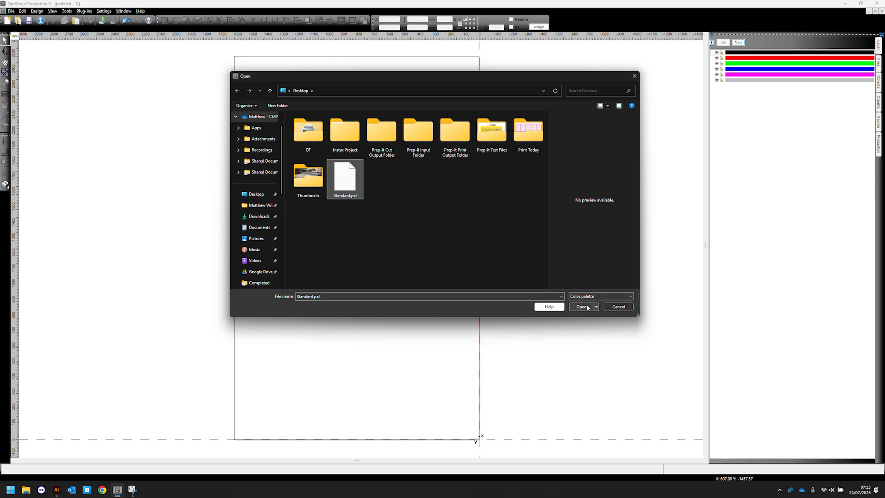
{"action": "left_click", "coordinate": [582, 307]}
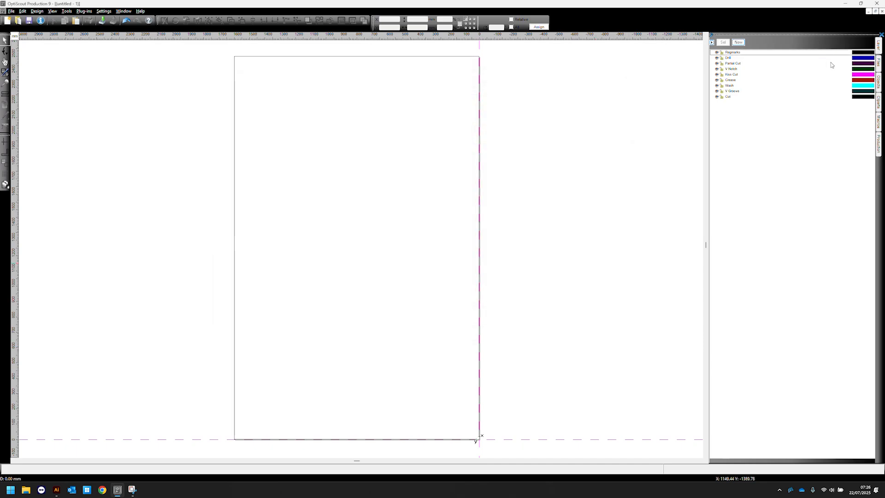
{"action": "left_click", "coordinate": [712, 42]}
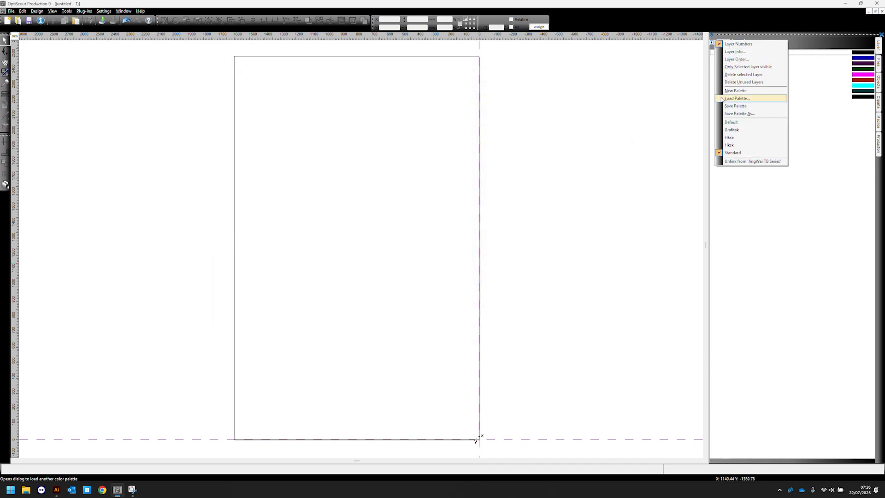
{"action": "left_click", "coordinate": [763, 115]}
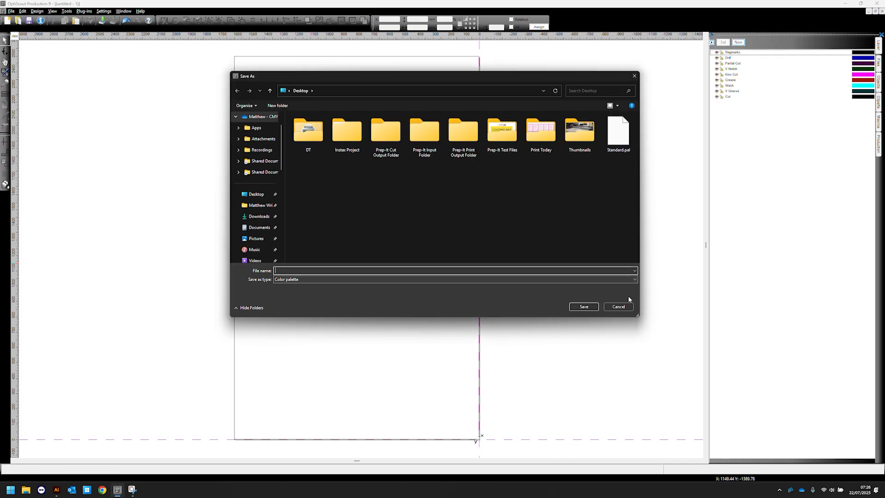
{"action": "left_click", "coordinate": [619, 307]}
- Open File import on the Desktop and set the file type filter to All Files
{"action": "left_click", "coordinate": [882, 142]}
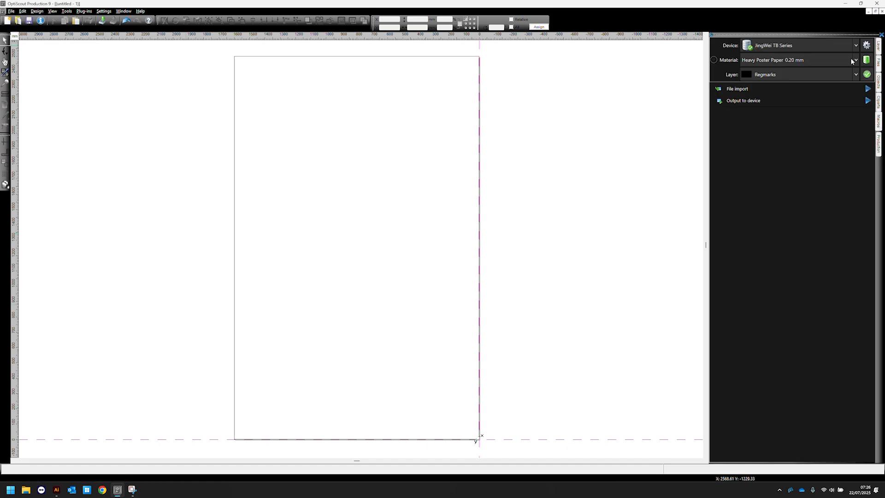
{"action": "left_click", "coordinate": [753, 87]}
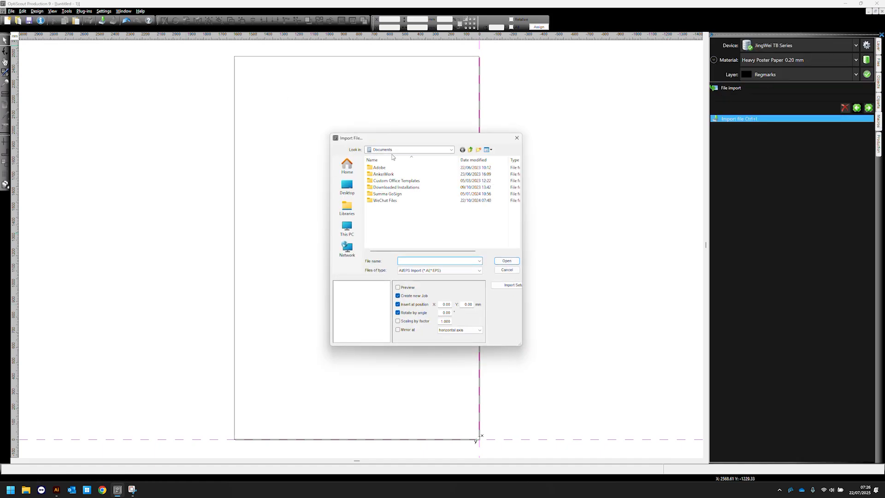
{"action": "left_click", "coordinate": [348, 189]}
{"action": "scroll", "coordinate": [420, 214], "scroll_direction": "down", "scroll_amount": 5}
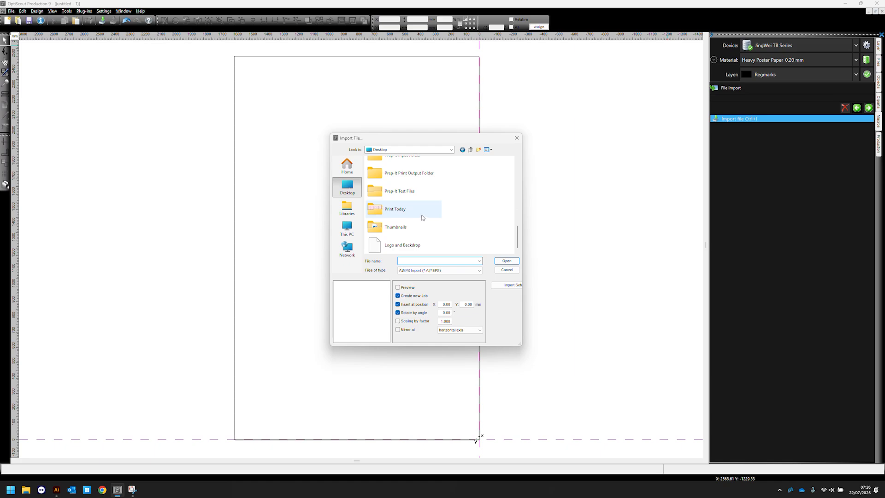
{"action": "left_click", "coordinate": [403, 243]}
{"action": "scroll", "coordinate": [401, 226], "scroll_direction": "up", "scroll_amount": 5}
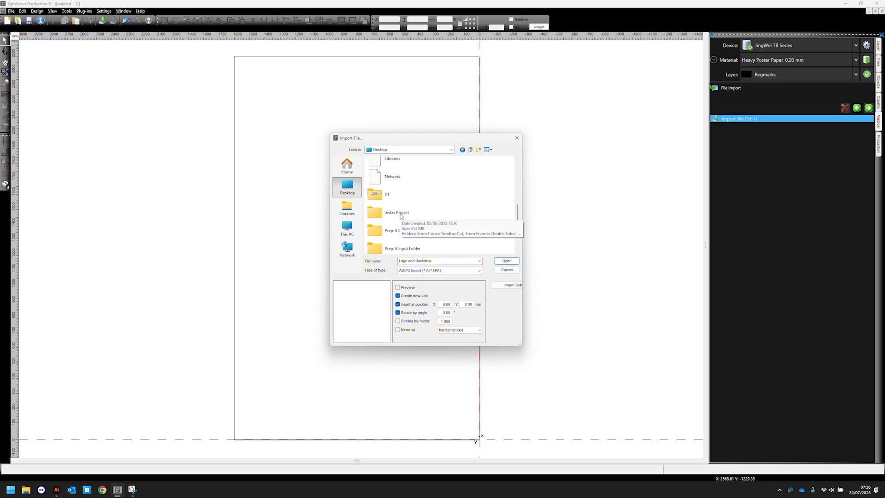
{"action": "scroll", "coordinate": [400, 217], "scroll_direction": "up", "scroll_amount": 3}
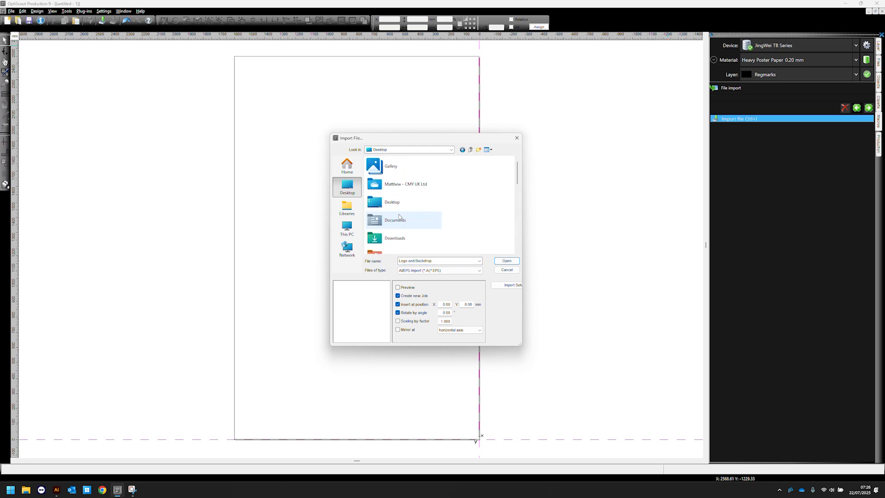
{"action": "left_click", "coordinate": [454, 271]}
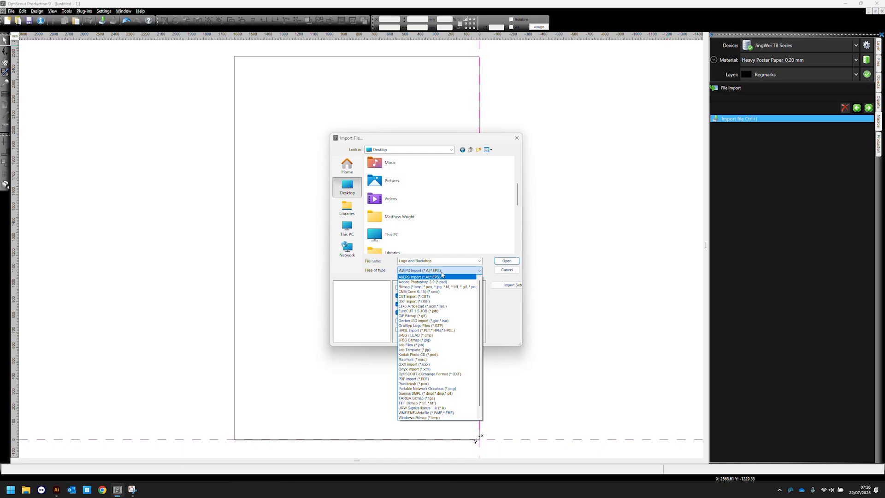
{"action": "scroll", "coordinate": [417, 415], "scroll_direction": "down", "scroll_amount": 2}
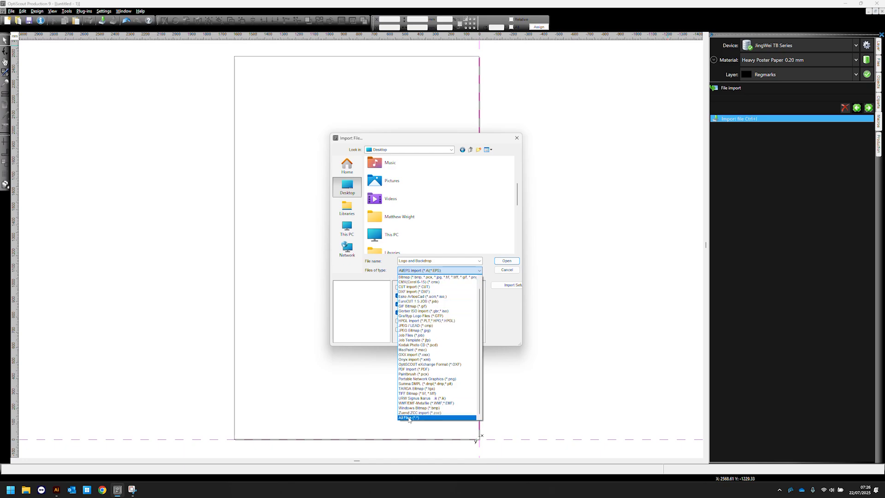
{"action": "left_click", "coordinate": [417, 417]}
- Import the OPtiscout cutter test PDF into the job
{"action": "scroll", "coordinate": [406, 231], "scroll_direction": "down", "scroll_amount": 10}
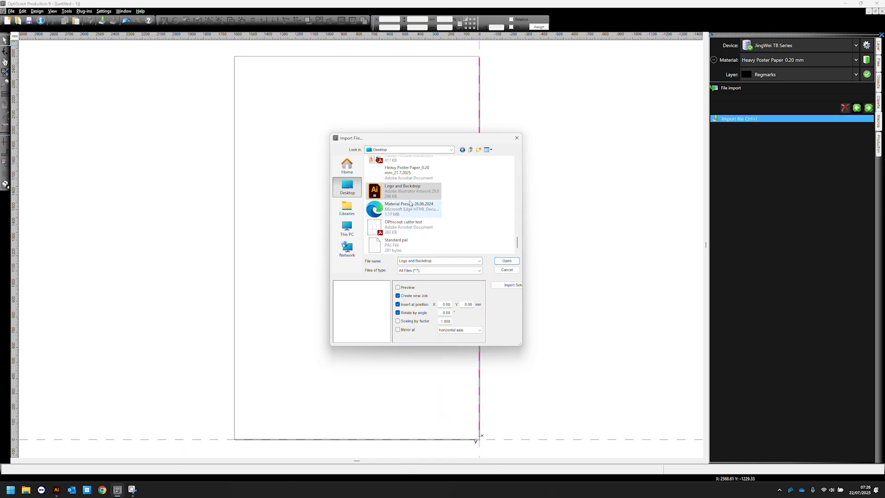
{"action": "left_click", "coordinate": [396, 230]}
{"action": "left_click", "coordinate": [507, 261]}
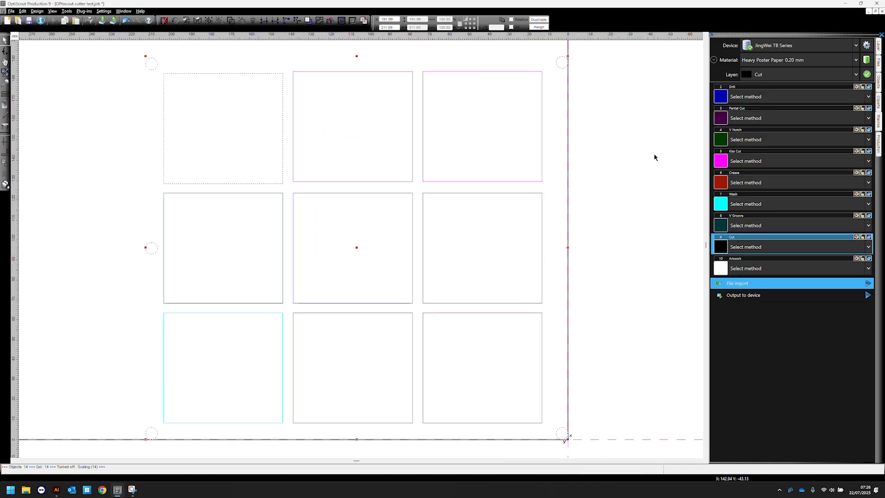
{"action": "scroll", "coordinate": [654, 192], "scroll_direction": "down", "scroll_amount": 1}
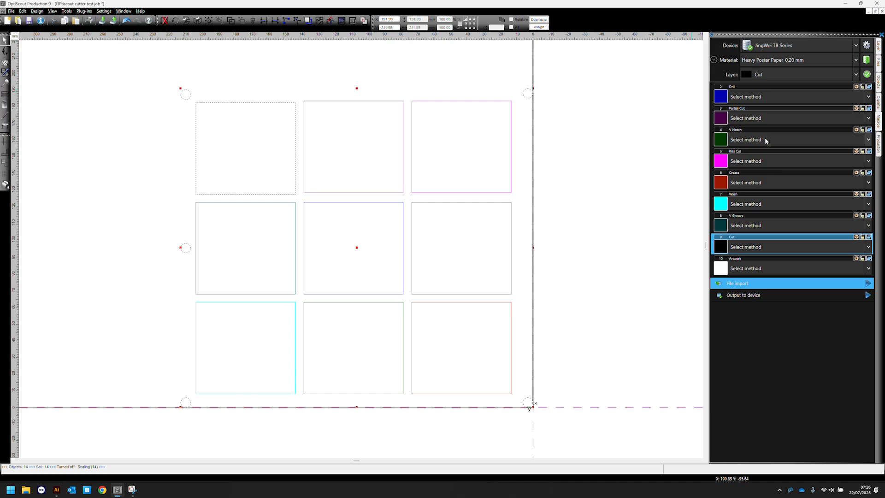
- Open the cutting method lists for the Partial Cut and Artwork layers to check the available methods
{"action": "left_click", "coordinate": [766, 118]}
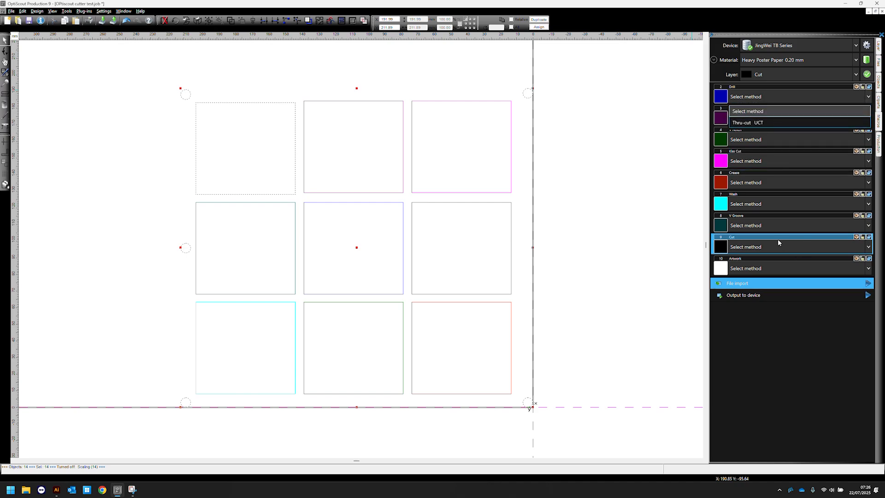
{"action": "left_click", "coordinate": [770, 265]}
{"action": "left_click", "coordinate": [770, 266]}
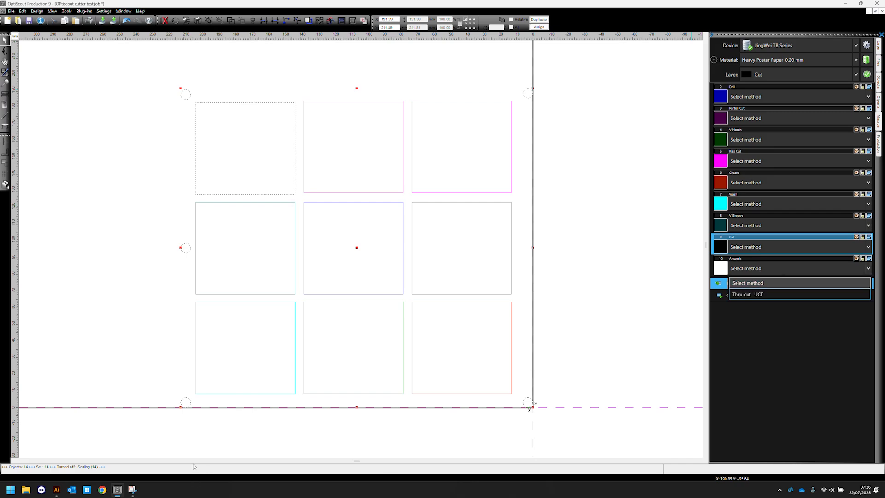
- Toggle the Artwork layer's visibility in Illustrator and compare it with the registration marks in OptiScout
{"action": "left_click", "coordinate": [56, 489]}
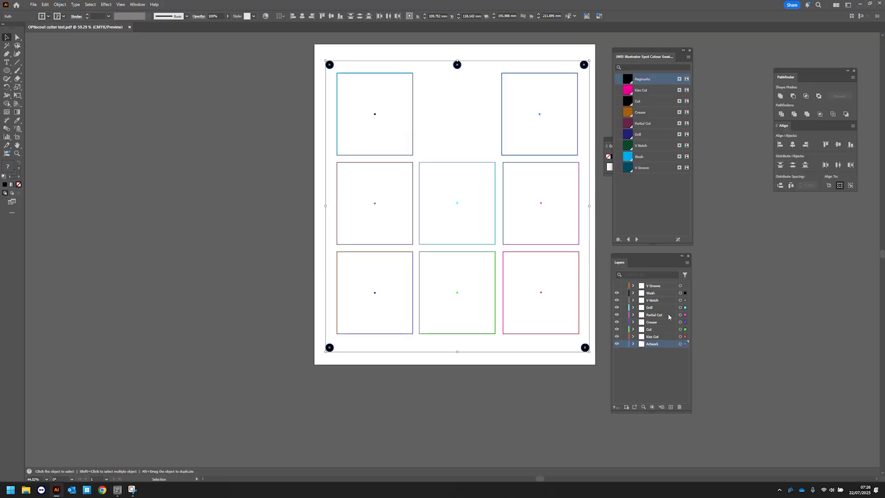
{"action": "left_click", "coordinate": [618, 345]}
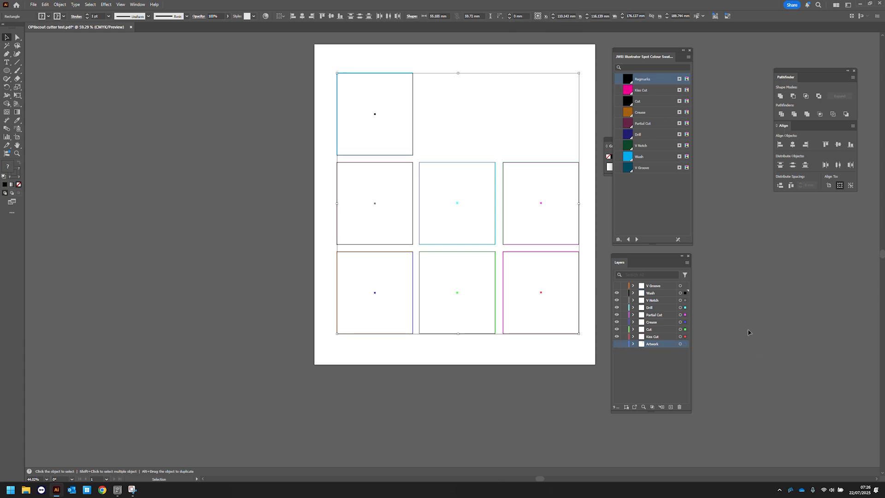
{"action": "left_click", "coordinate": [618, 345]}
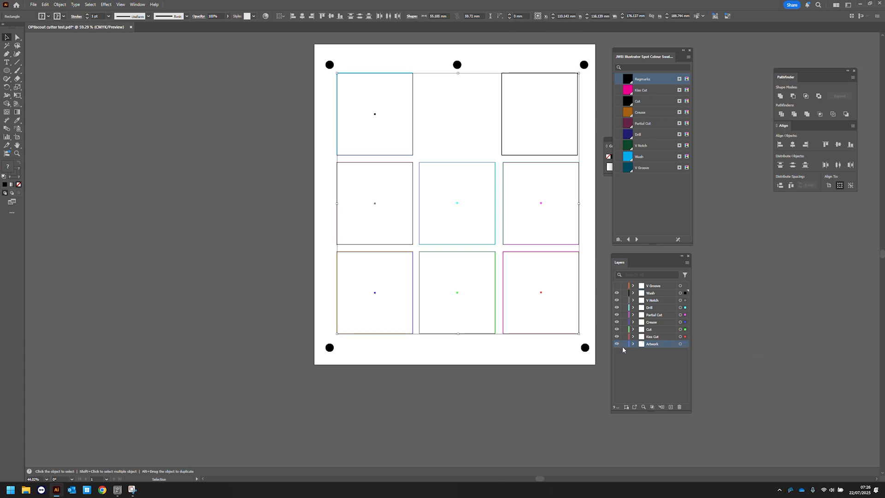
{"action": "key", "text": "alt+Tab"}
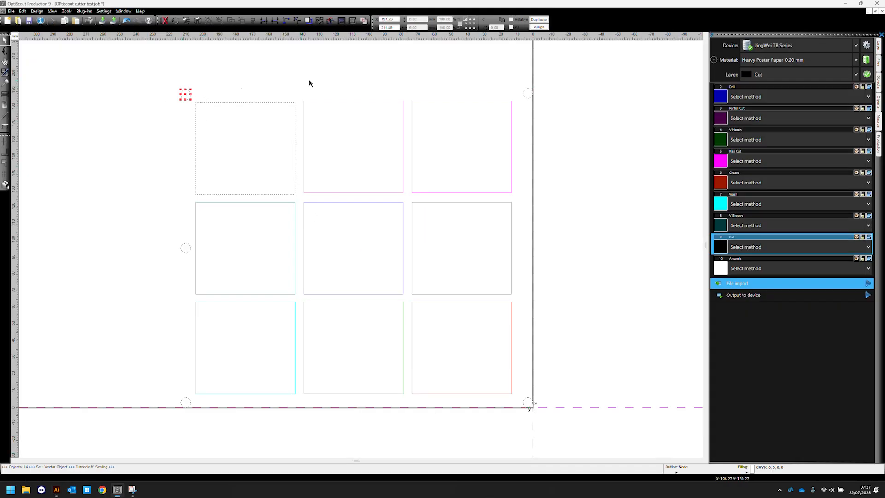
{"action": "left_click_drag", "start_coordinate": [520, 75], "coordinate": [551, 111]}
{"action": "left_click", "coordinate": [551, 111]}
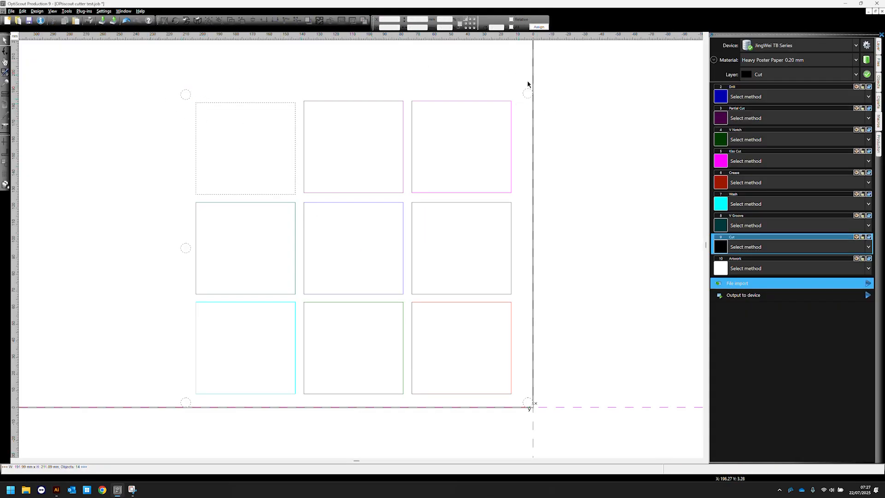
{"action": "key", "text": "alt+Tab"}
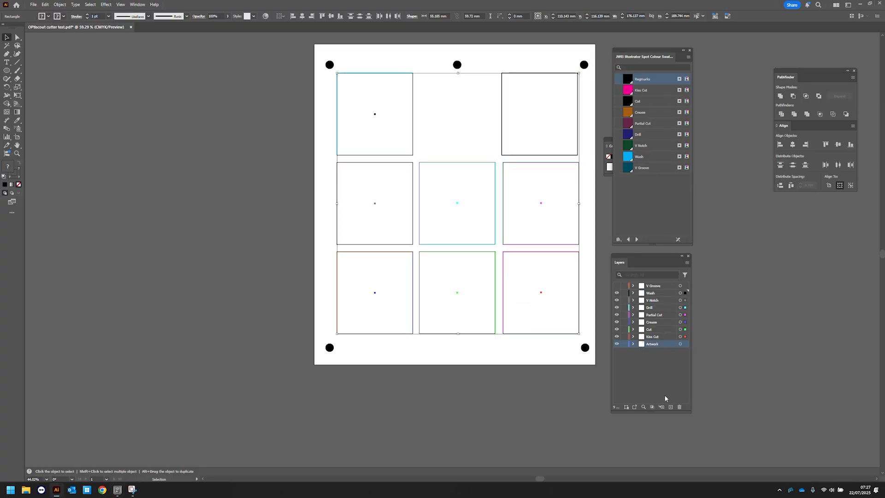
- Create a new layer named Regmarks and move it to the top of the layer stack
{"action": "left_click", "coordinate": [671, 407]}
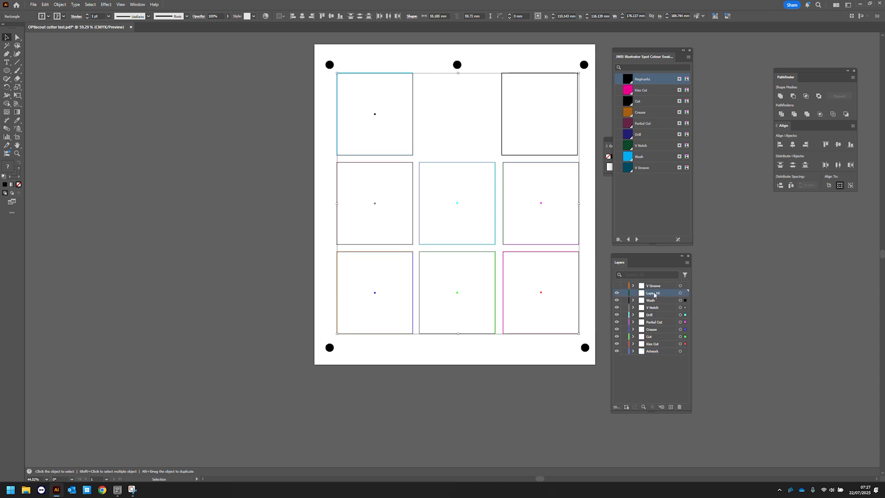
{"action": "double_click", "coordinate": [659, 293]}
{"action": "left_click", "coordinate": [640, 378]}
{"action": "left_click_drag", "start_coordinate": [667, 293], "coordinate": [664, 283]}
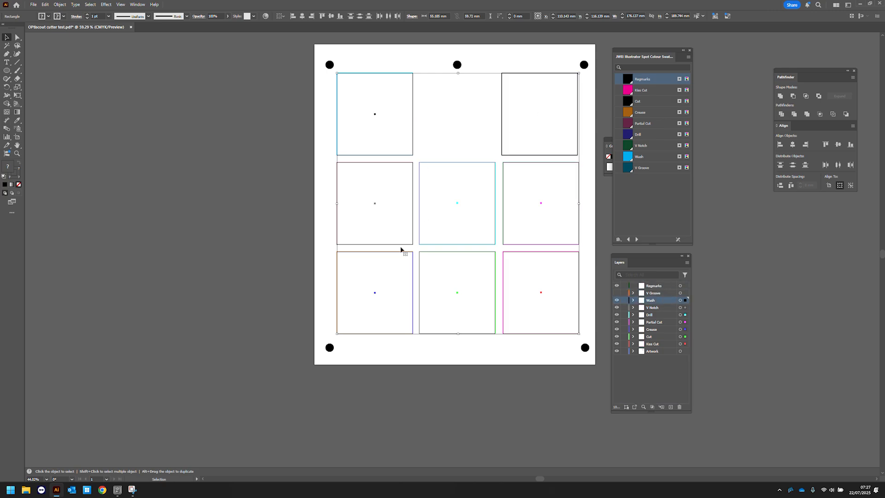
- Move the six registration marks off the Artwork layer and paste them in place on the Regmarks layer
{"action": "left_click", "coordinate": [329, 348]}
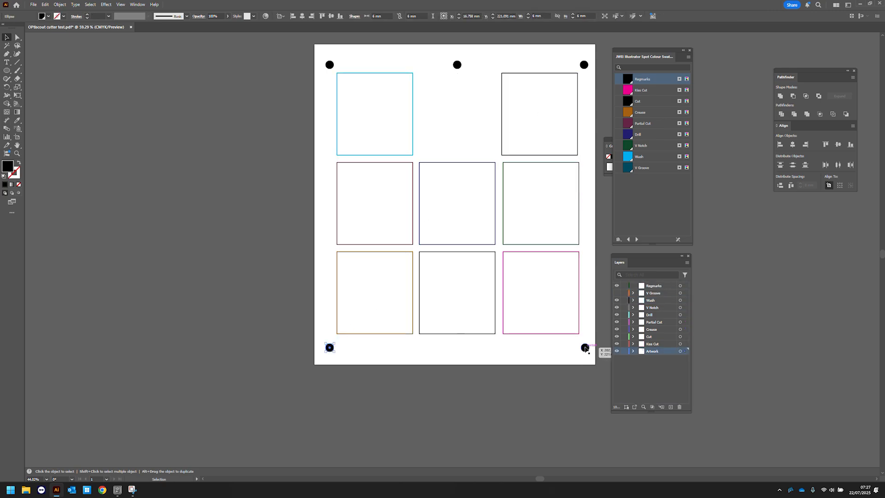
{"action": "left_click", "coordinate": [585, 348], "text": "shift"}
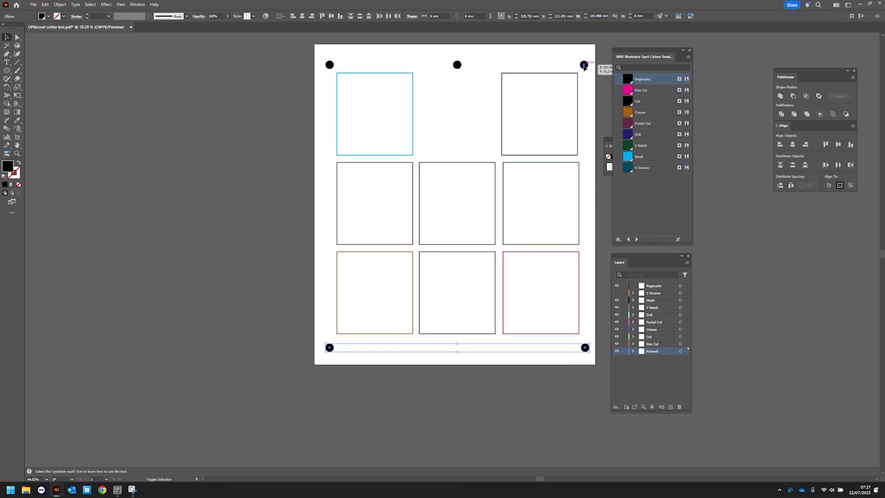
{"action": "left_click", "coordinate": [584, 65], "text": "shift"}
{"action": "left_click", "coordinate": [458, 65], "text": "shift"}
{"action": "left_click", "coordinate": [330, 65], "text": "shift"}
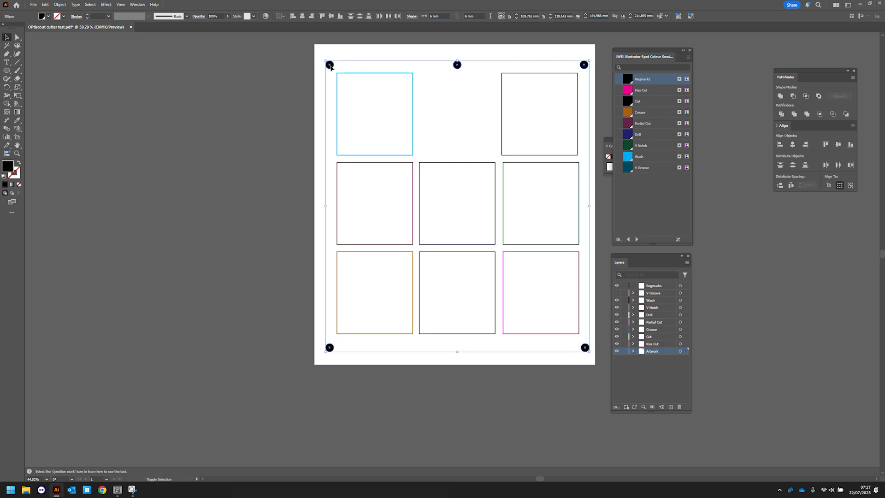
{"action": "key", "text": "Delete"}
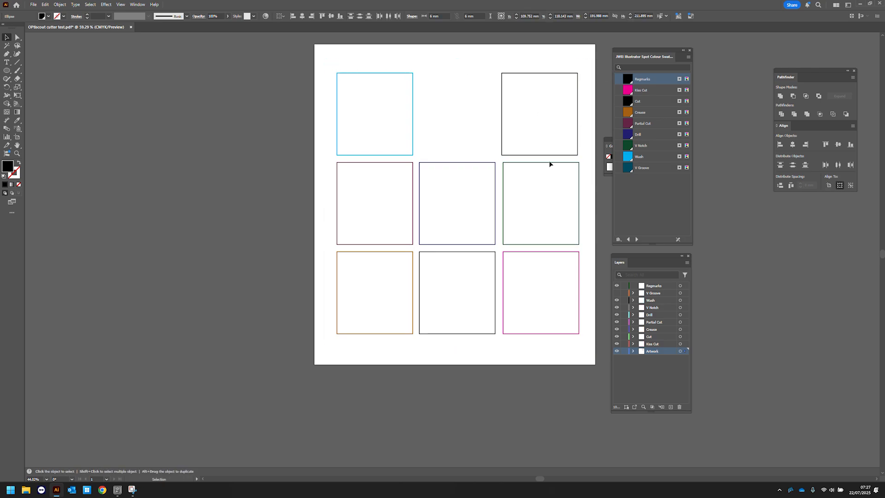
{"action": "left_click", "coordinate": [663, 287]}
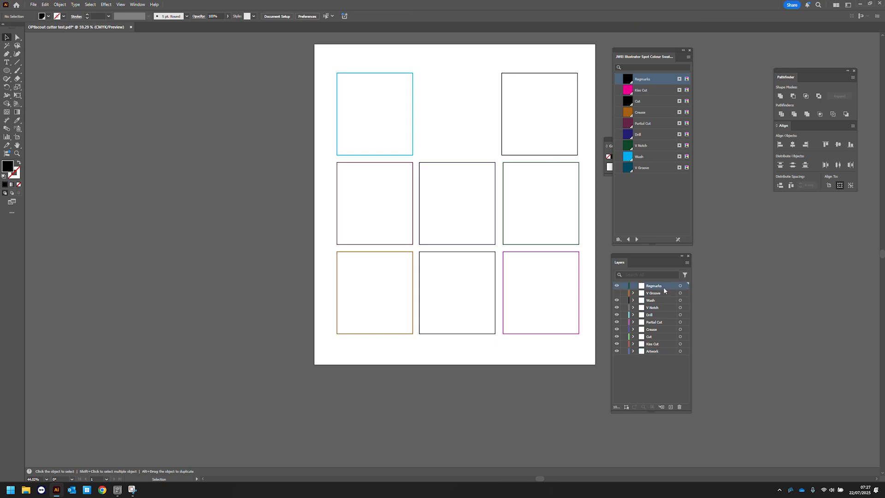
{"action": "left_click", "coordinate": [47, 5]}
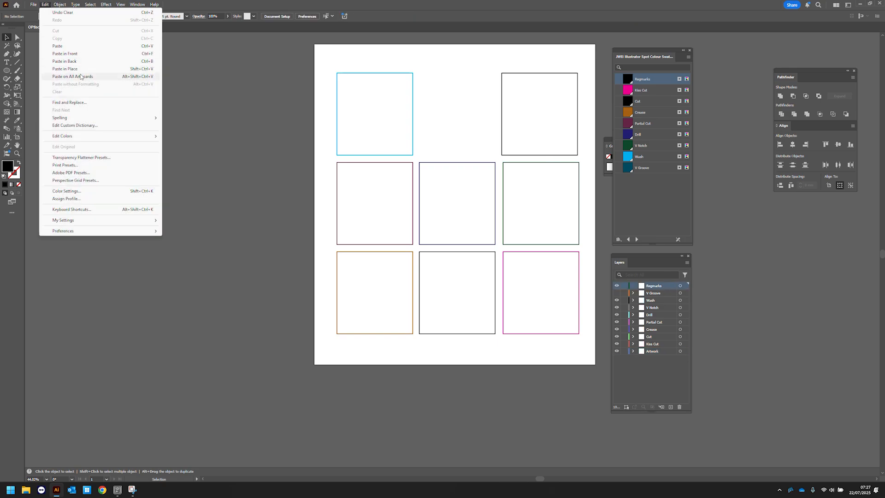
{"action": "left_click", "coordinate": [77, 71]}
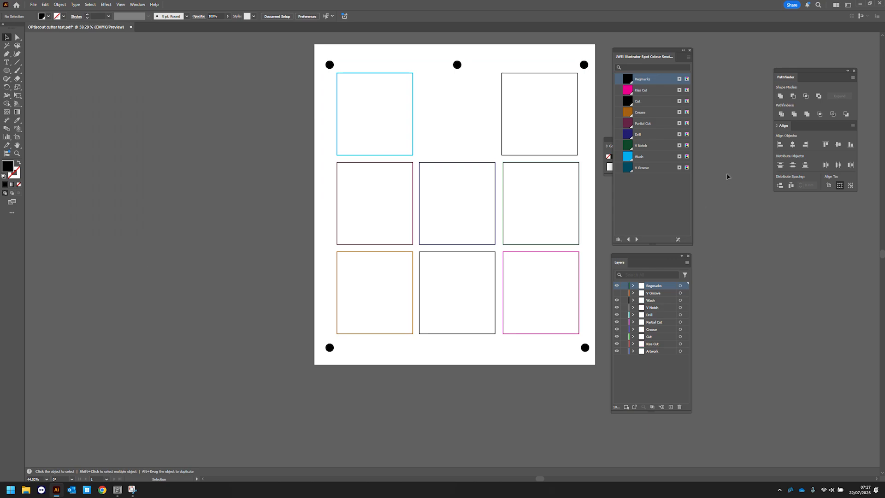
- Show the V Groove layer and hide the Artwork layer
{"action": "left_click", "coordinate": [584, 65]}
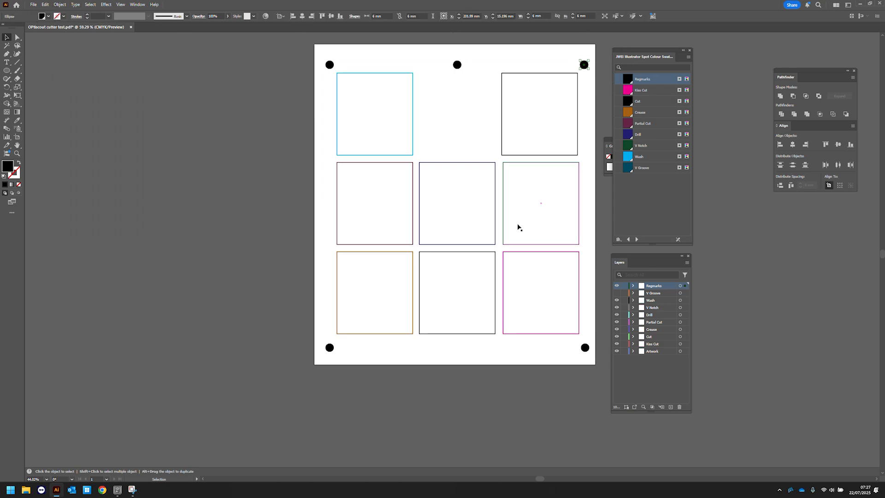
{"action": "left_click", "coordinate": [228, 192]}
{"action": "left_click_drag", "start_coordinate": [316, 47], "coordinate": [563, 326]}
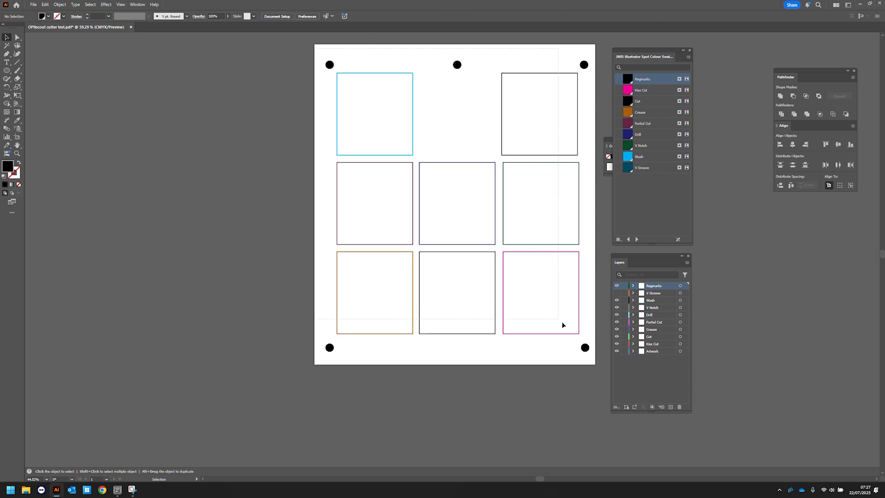
{"action": "left_click_drag", "start_coordinate": [608, 378], "coordinate": [628, 354]}
{"action": "left_click", "coordinate": [618, 352]}
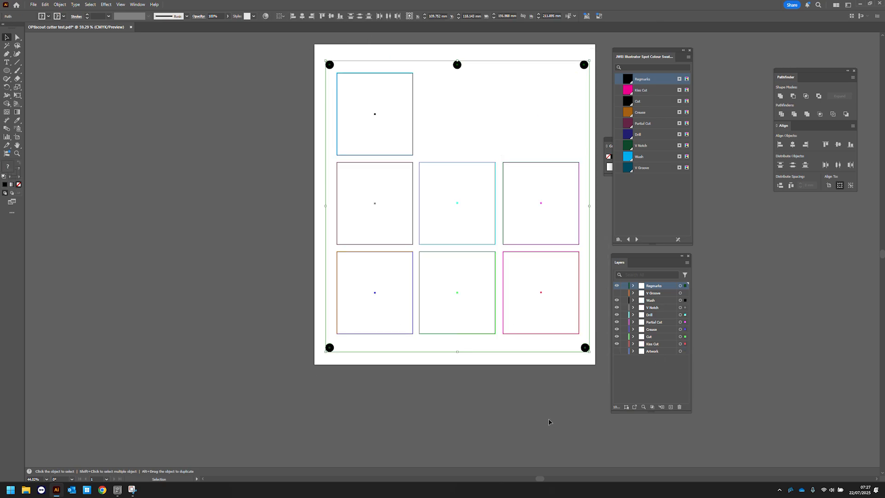
{"action": "left_click", "coordinate": [617, 352]}
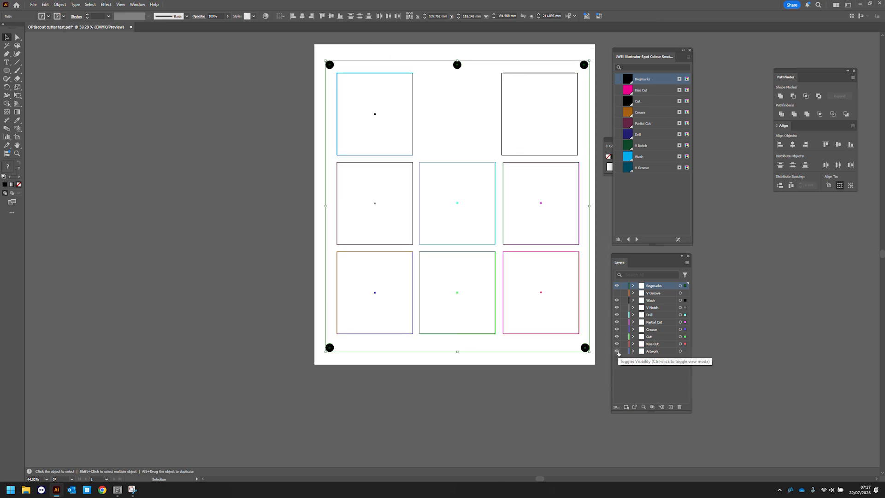
{"action": "left_click", "coordinate": [617, 293]}
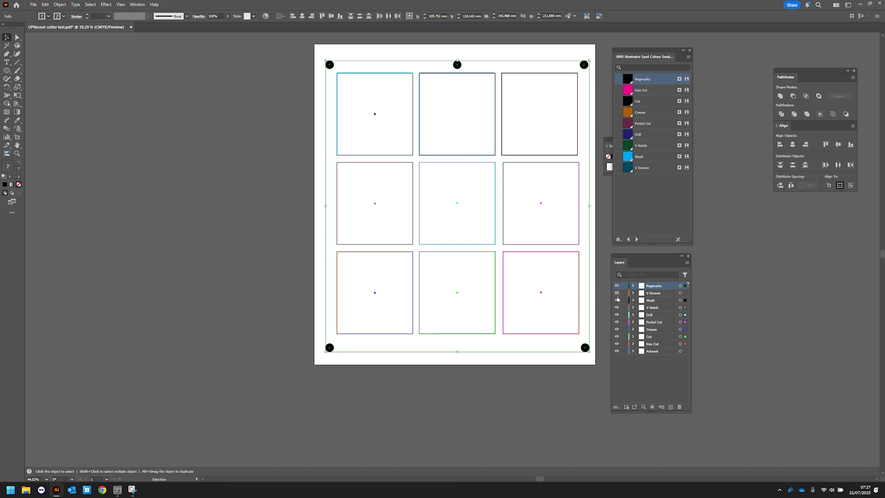
{"action": "left_click", "coordinate": [617, 352]}
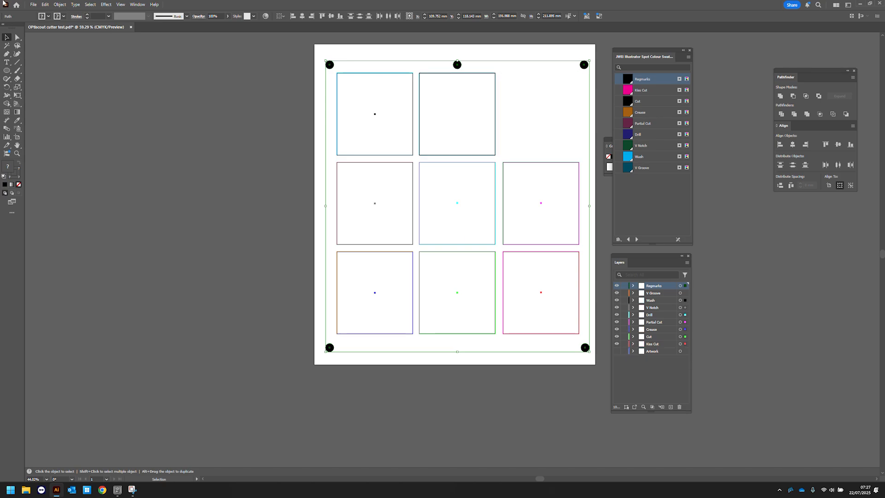
- Save the document as the Adobe PDF OPtiscout cutter test on the Desktop
{"action": "left_click", "coordinate": [33, 4]}
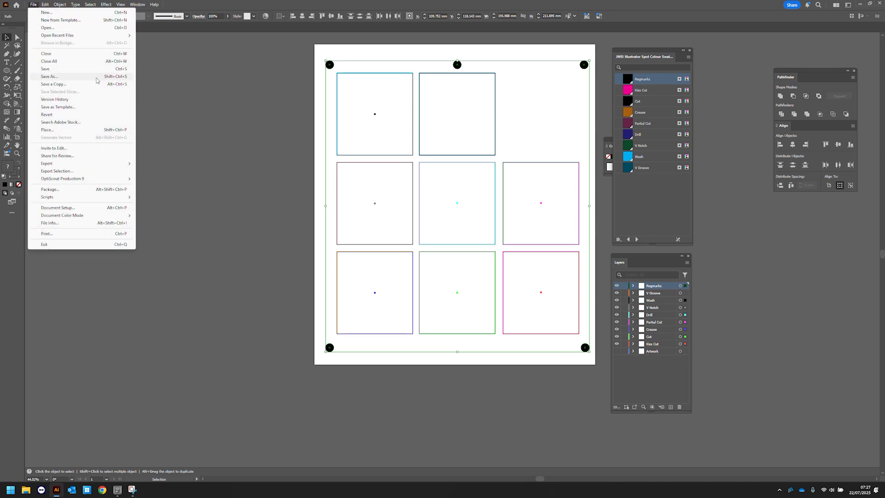
{"action": "left_click", "coordinate": [95, 77]}
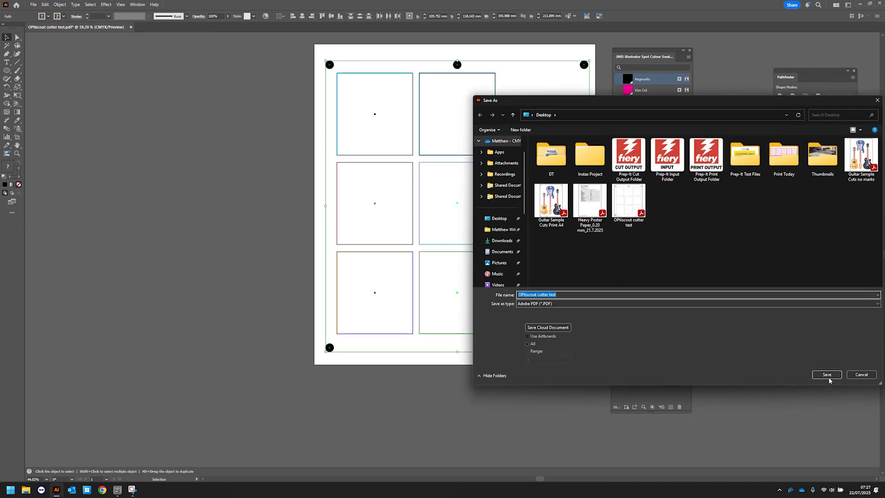
{"action": "left_click", "coordinate": [827, 375]}
{"action": "left_click", "coordinate": [470, 270]}
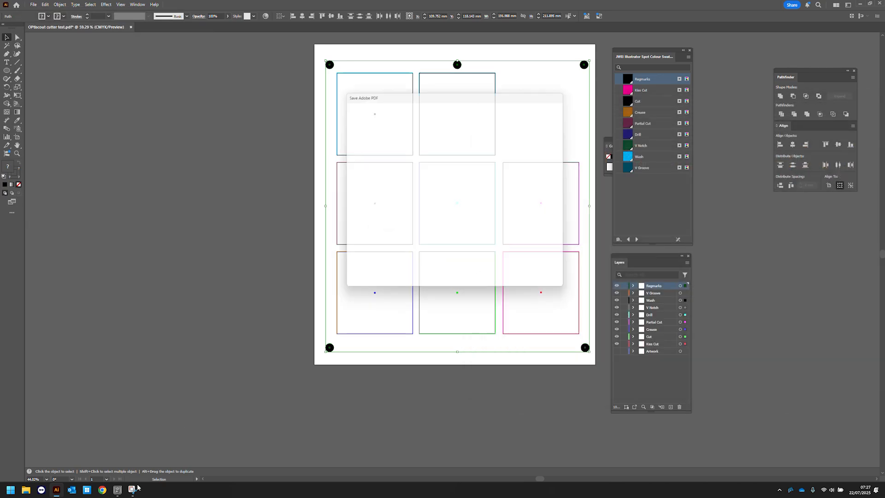
{"action": "left_click", "coordinate": [522, 284]}
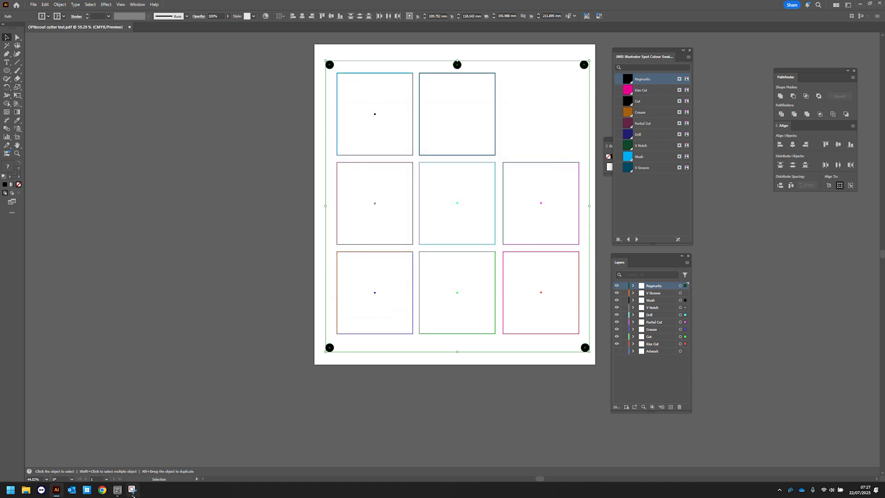
- Import the OPtiscout cutter test PDF from the Desktop into the OptiScout job again
{"action": "left_click", "coordinate": [133, 495]}
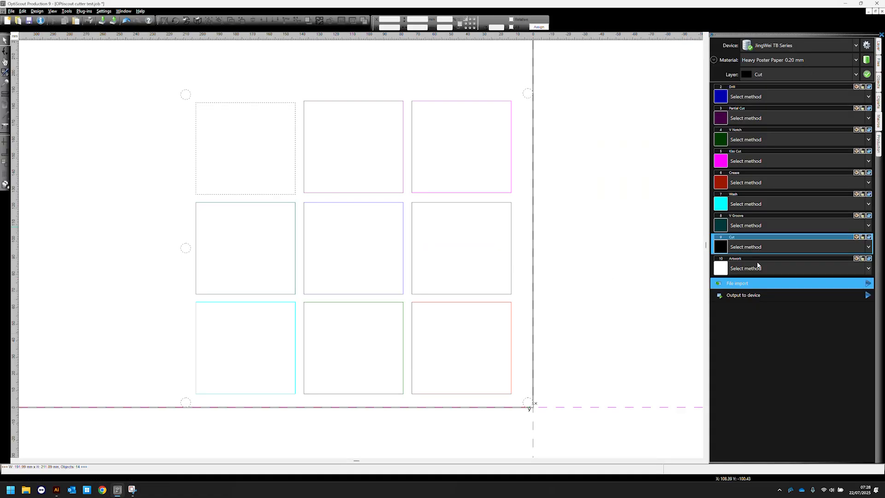
{"action": "left_click", "coordinate": [751, 284]}
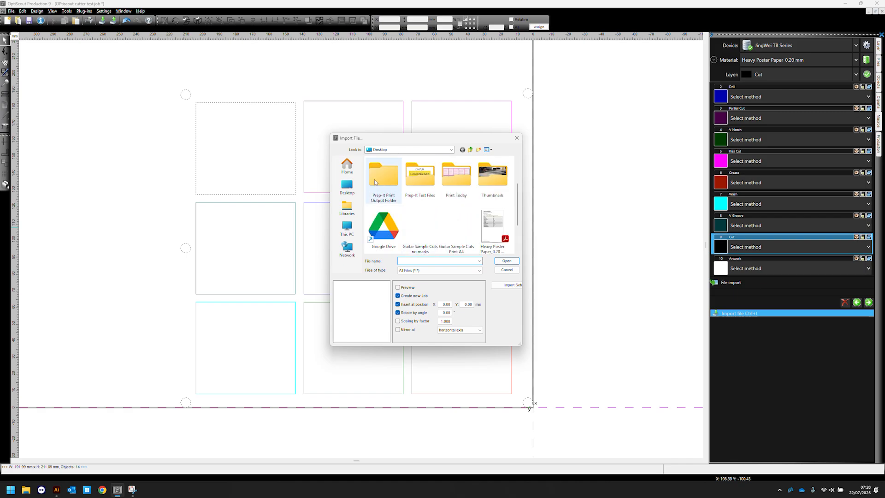
{"action": "scroll", "coordinate": [412, 217], "scroll_direction": "down", "scroll_amount": 1}
{"action": "left_click", "coordinate": [456, 228]}
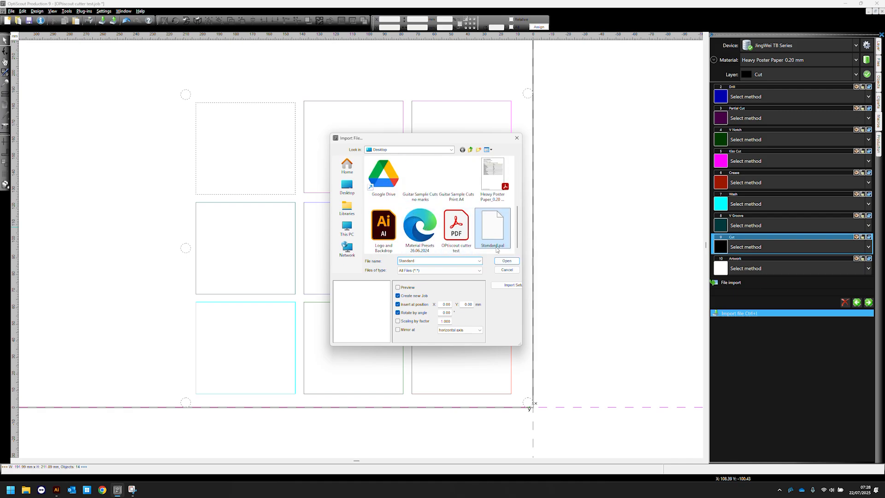
{"action": "left_click", "coordinate": [504, 261]}
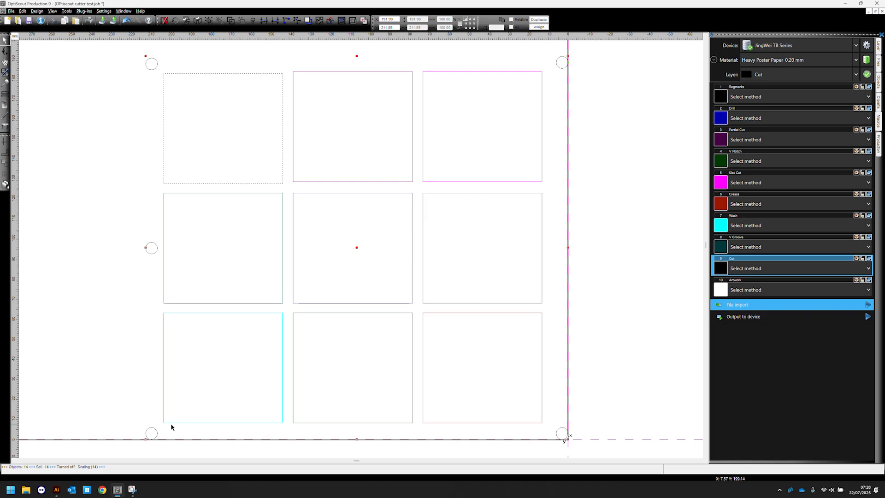
- Delete the Artwork layer in Illustrator, confirming the removal of its contents
{"action": "left_click", "coordinate": [57, 491]}
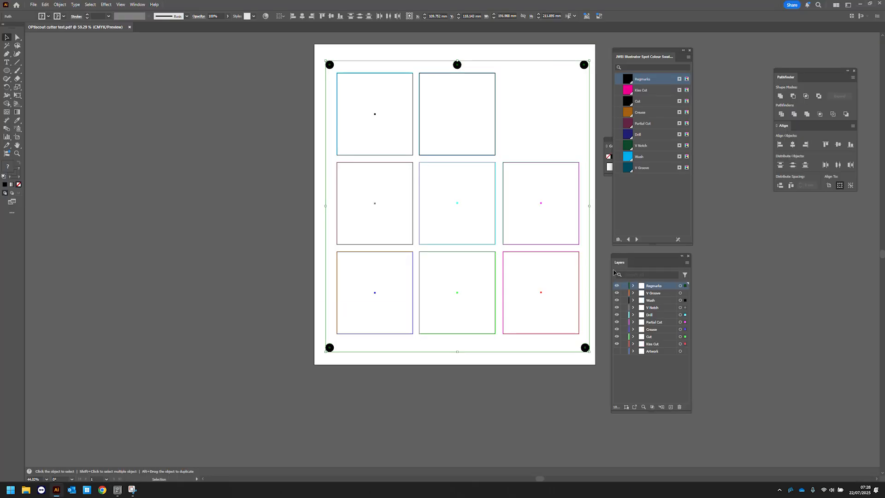
{"action": "left_click", "coordinate": [664, 352]}
{"action": "left_click", "coordinate": [680, 407]}
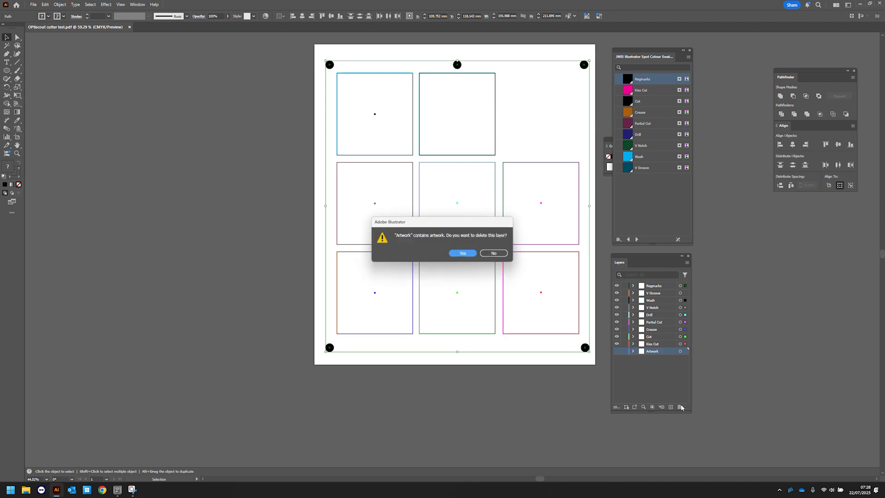
{"action": "left_click", "coordinate": [462, 254]}
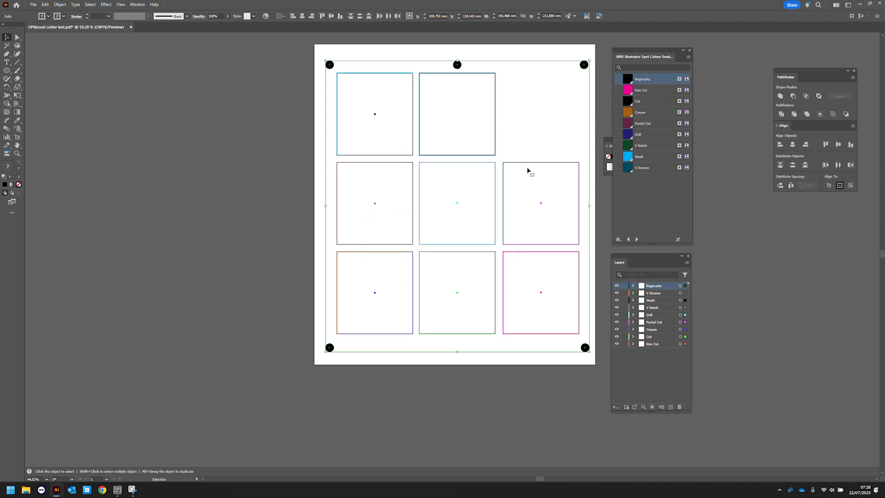
- Switch to OptiScout Production 9 and delete all objects on the Artwork layer of the imported job
{"action": "key", "text": "alt+Tab"}
{"action": "left_click", "coordinate": [781, 289]}
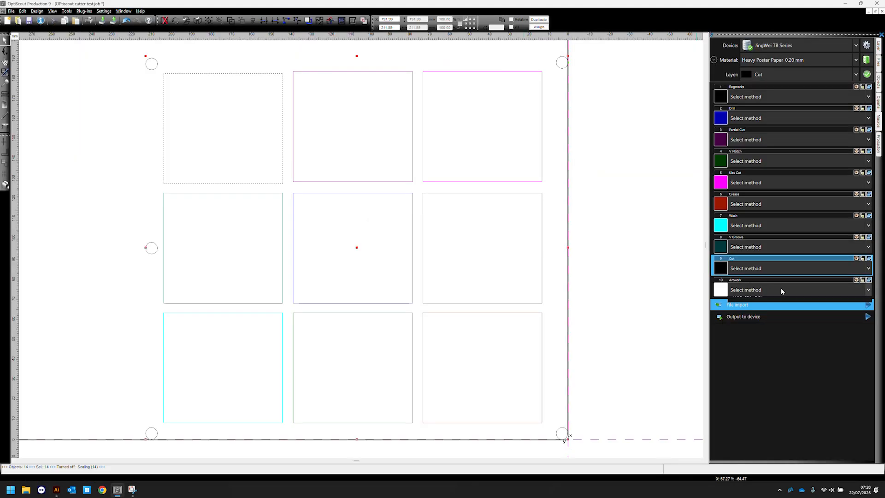
{"action": "left_click", "coordinate": [869, 280]}
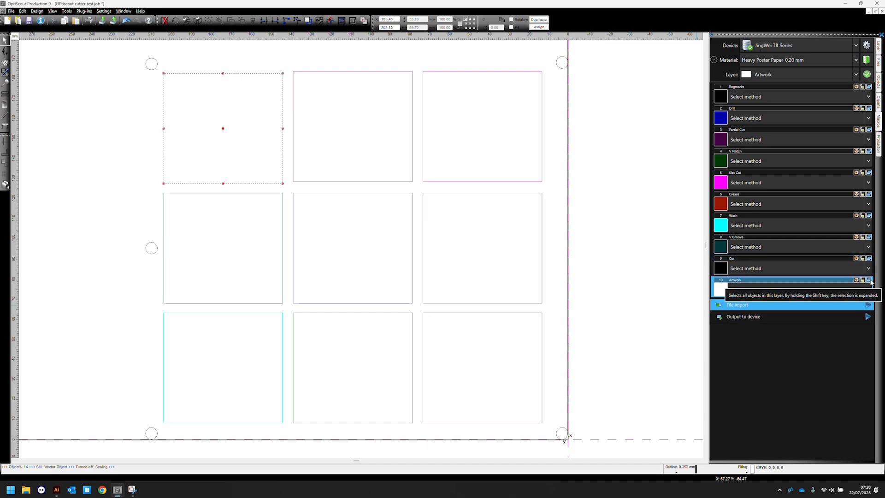
{"action": "key", "text": "Delete"}
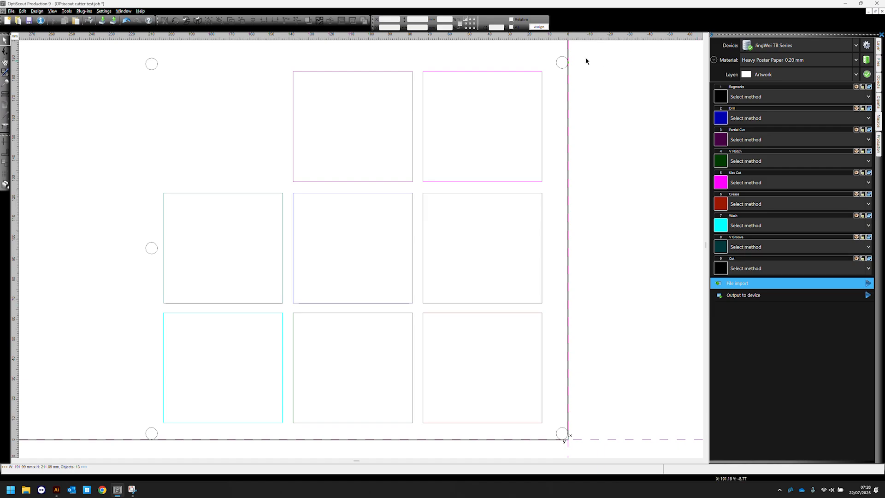
{"action": "left_click", "coordinate": [564, 59]}
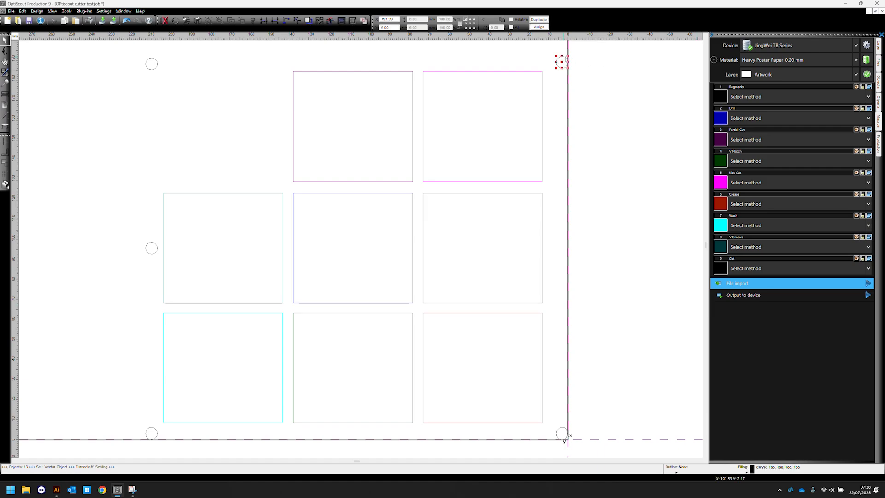
{"action": "left_click", "coordinate": [149, 60]}
{"action": "left_click", "coordinate": [156, 245]}
{"action": "left_click", "coordinate": [99, 202]}
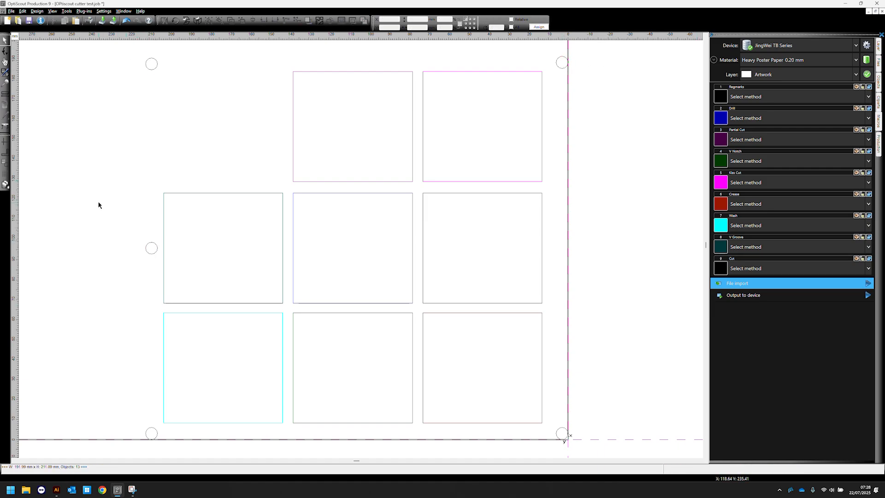
- Open the import setup for PDF files, enable specific settings and turn on closing the active job when creating a new one
{"action": "left_click", "coordinate": [109, 12]}
{"action": "mouse_move", "coordinate": [134, 19]}
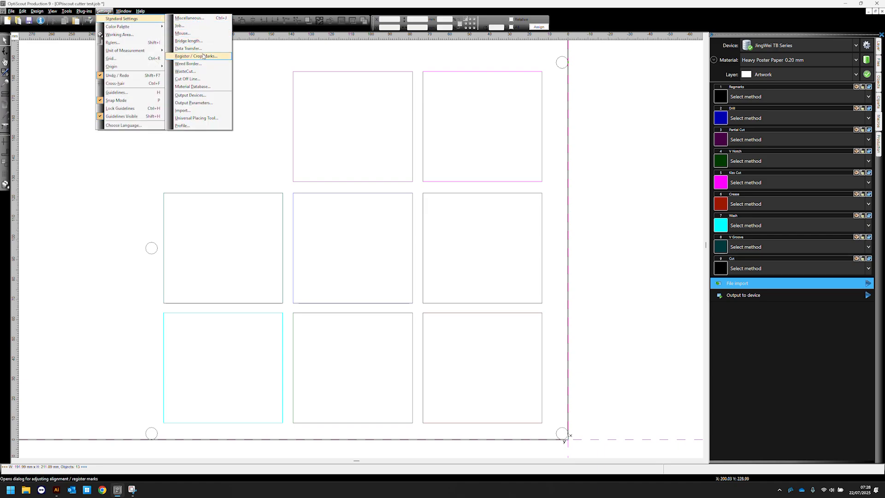
{"action": "left_click", "coordinate": [202, 110]}
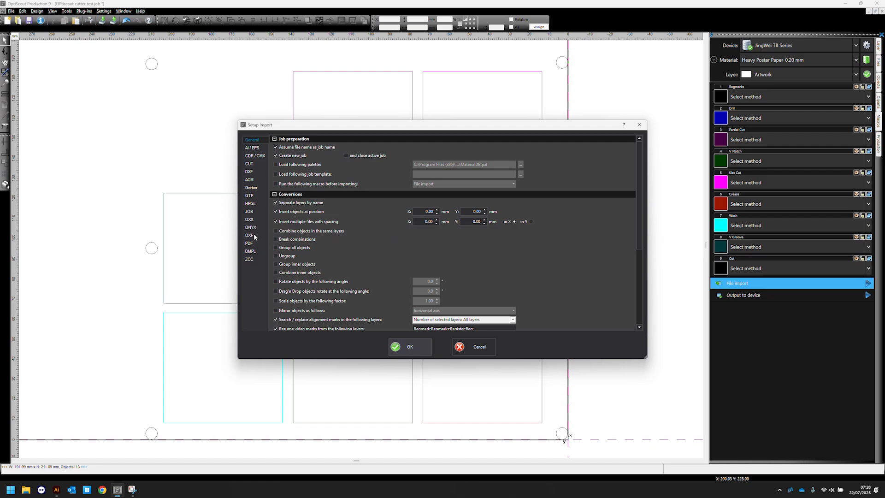
{"action": "left_click", "coordinate": [250, 243]}
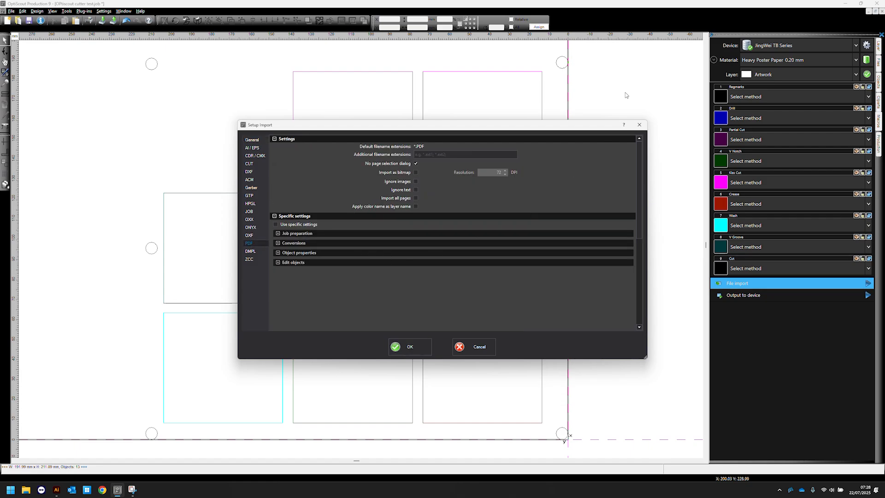
{"action": "left_click_drag", "start_coordinate": [425, 127], "coordinate": [421, 96]}
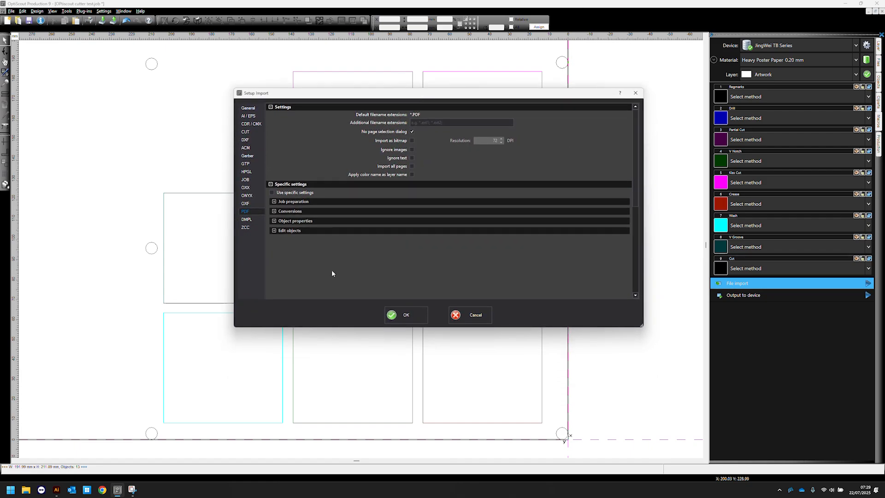
{"action": "left_click", "coordinate": [272, 193]}
{"action": "left_click", "coordinate": [275, 201]}
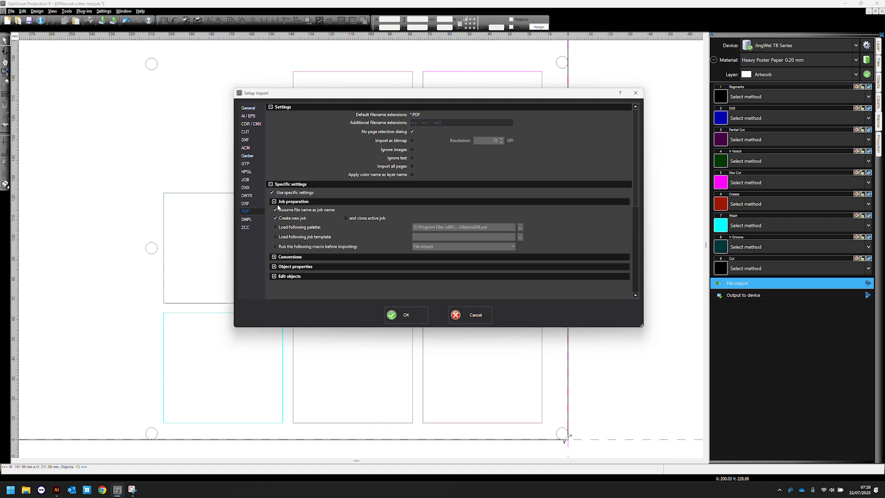
{"action": "left_click", "coordinate": [350, 220]}
{"action": "left_click", "coordinate": [274, 257]}
{"action": "scroll", "coordinate": [415, 245], "scroll_direction": "down", "scroll_amount": 5}
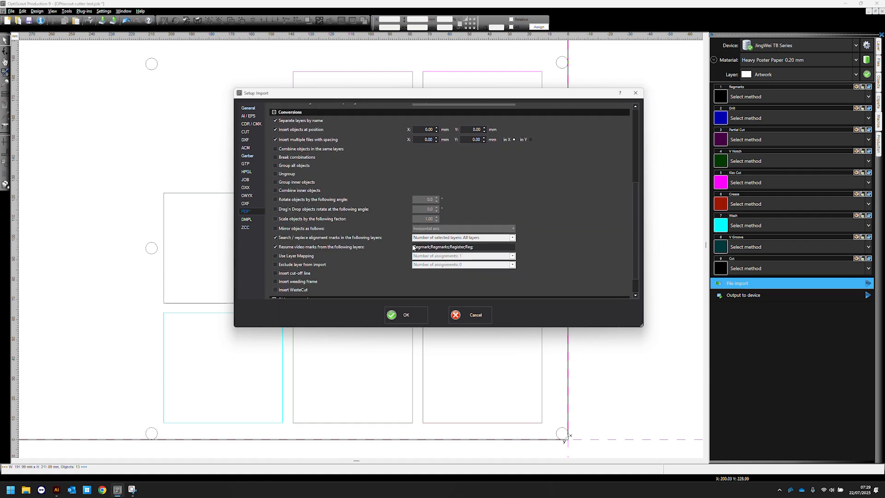
{"action": "scroll", "coordinate": [414, 248], "scroll_direction": "down", "scroll_amount": 1}
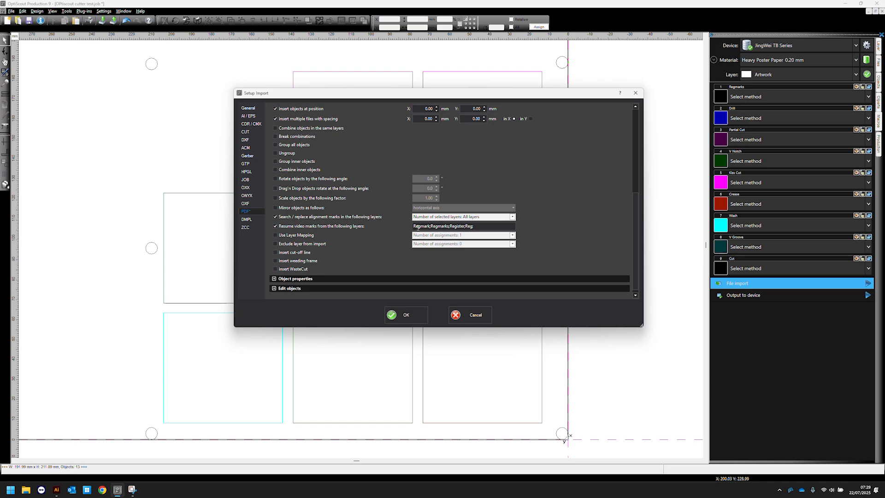
- Edit the list of layers from which video marks are resumed and confirm the import setup
{"action": "left_click_drag", "start_coordinate": [415, 226], "coordinate": [474, 227]}
{"action": "left_click", "coordinate": [434, 227]}
{"action": "double_click", "coordinate": [434, 227]}
{"action": "left_click", "coordinate": [468, 226]}
{"action": "type", "text": "RegMArks"}
{"action": "key", "text": "BackSpace"}
{"action": "key", "text": "BackSpace"}
{"action": "key", "text": "BackSpace"}
{"action": "key", "text": "BackSpace"}
{"action": "left_click", "coordinate": [405, 318]}
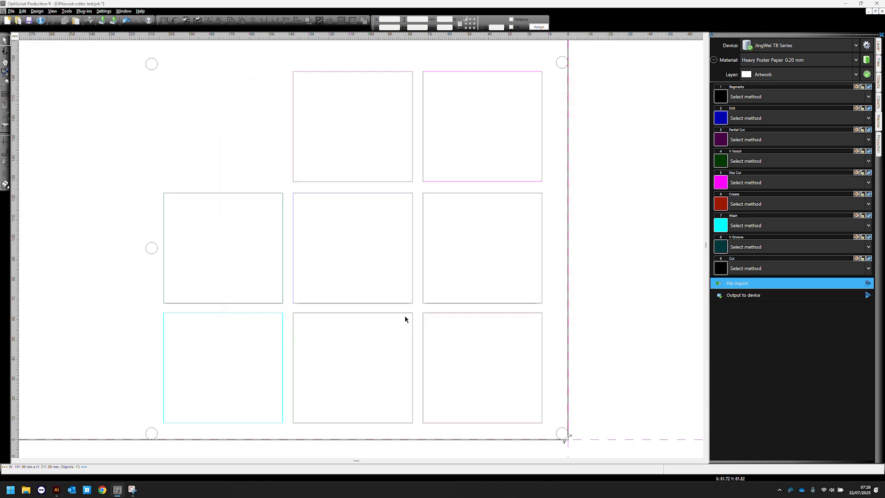
- Import the OPtiscout cutter test PDF from the Desktop again, saving the current job when asked
{"action": "double_click", "coordinate": [790, 285]}
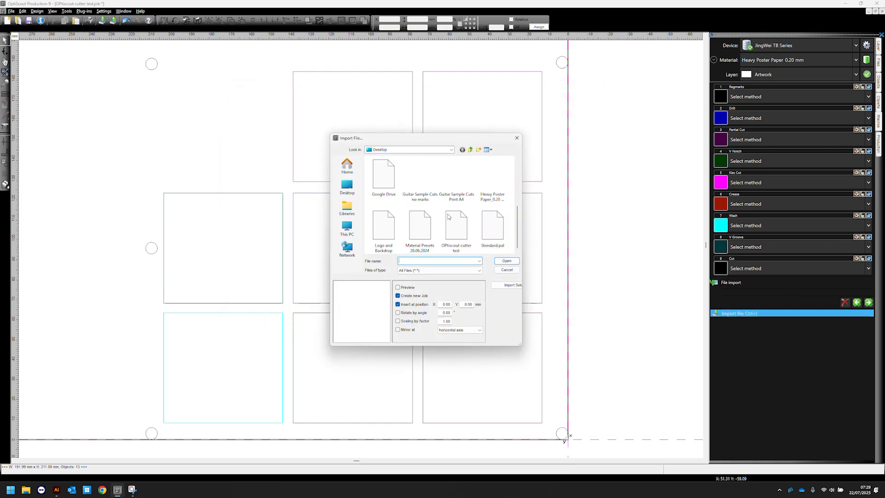
{"action": "left_click", "coordinate": [502, 261]}
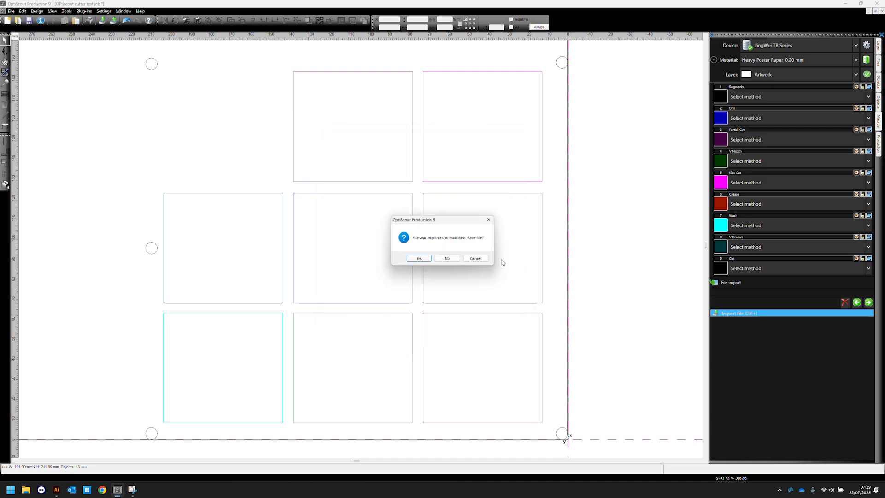
{"action": "left_click", "coordinate": [419, 260]}
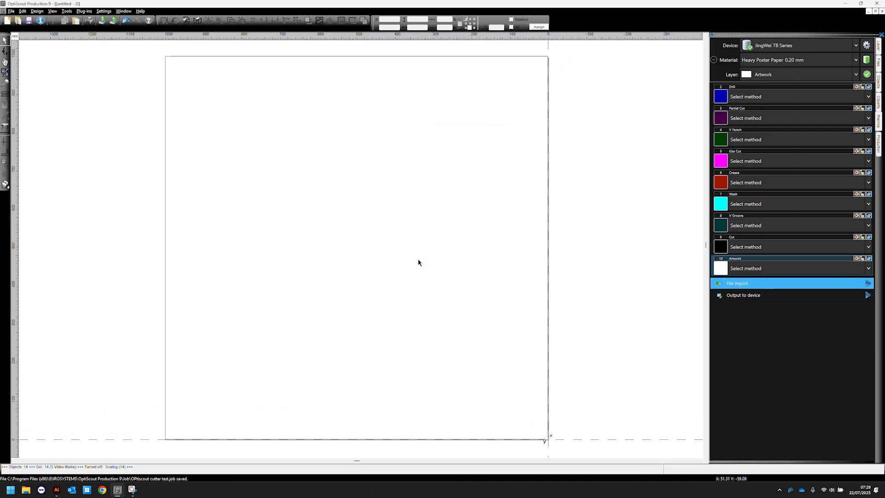
{"action": "scroll", "coordinate": [527, 389], "scroll_direction": "up", "scroll_amount": 5}
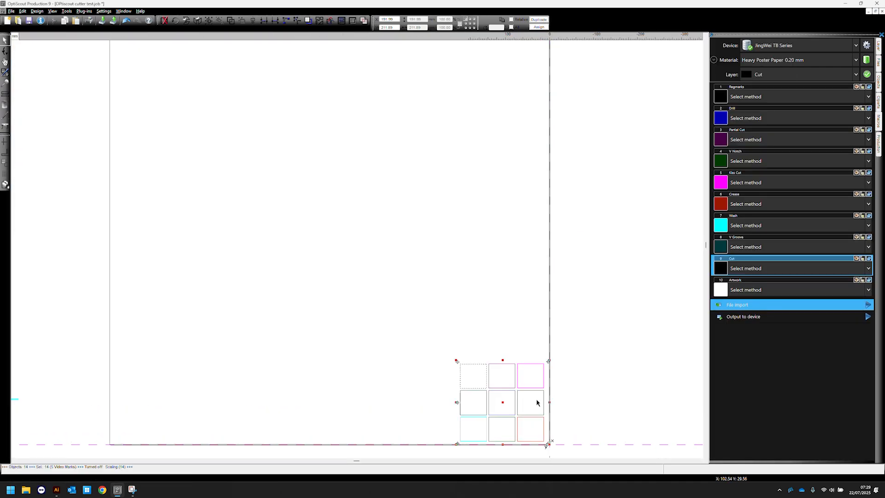
{"action": "scroll", "coordinate": [577, 248], "scroll_direction": "up", "scroll_amount": 5}
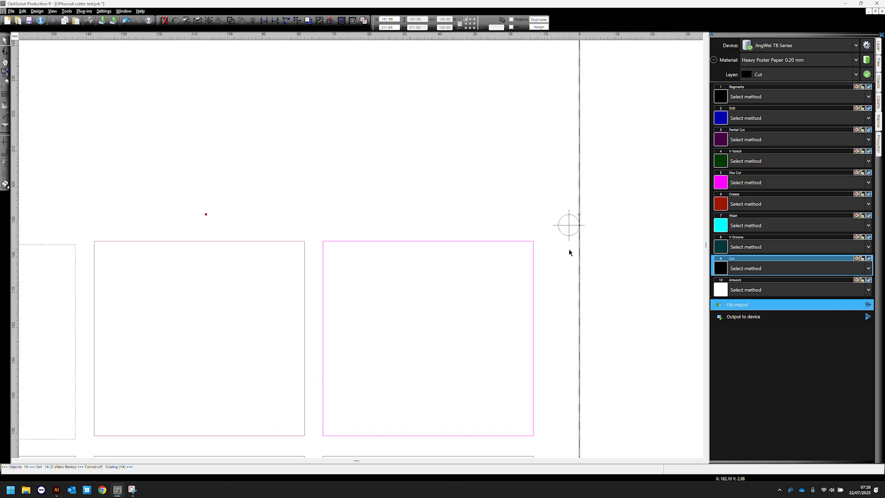
- Delete all objects on the Artwork layer of the newly imported job and select the remaining template
{"action": "left_click_drag", "start_coordinate": [547, 190], "coordinate": [632, 267]}
{"action": "left_click", "coordinate": [631, 290]}
{"action": "scroll", "coordinate": [600, 290], "scroll_direction": "down", "scroll_amount": 9}
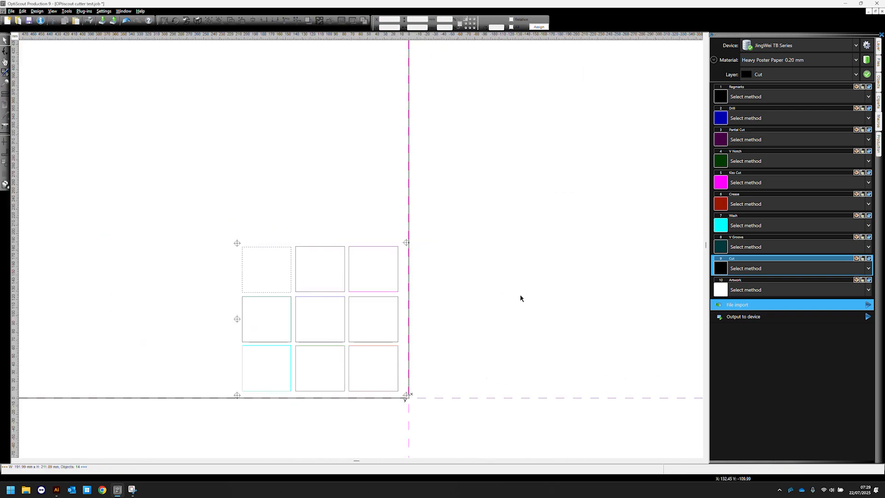
{"action": "left_click", "coordinate": [870, 281]}
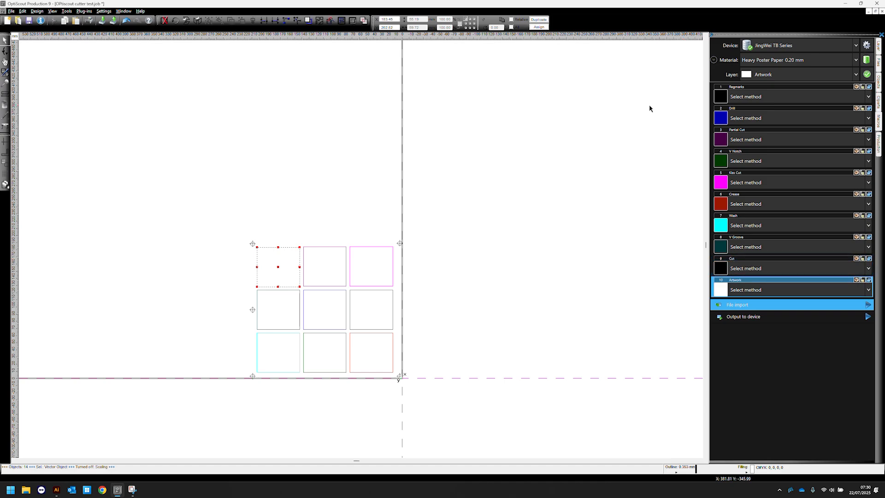
{"action": "key", "text": "Delete"}
{"action": "left_click_drag", "start_coordinate": [203, 211], "coordinate": [487, 375]}
{"action": "scroll", "coordinate": [202, 309], "scroll_direction": "up", "scroll_amount": 4}
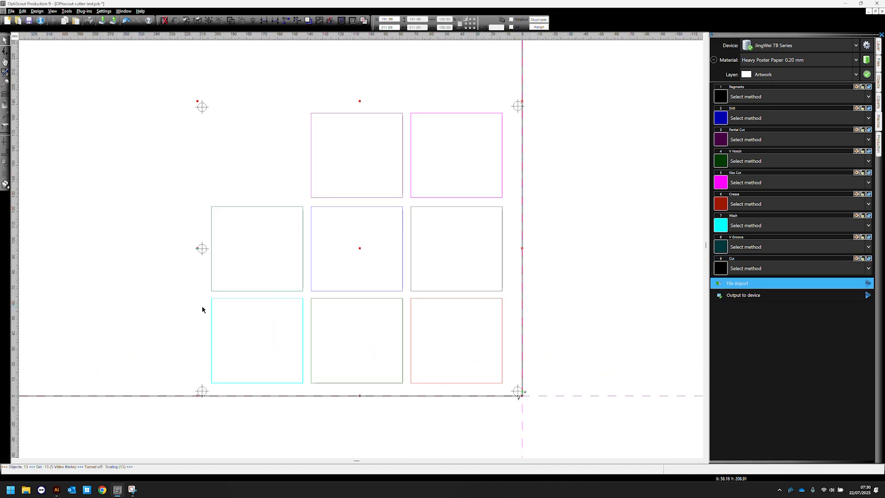